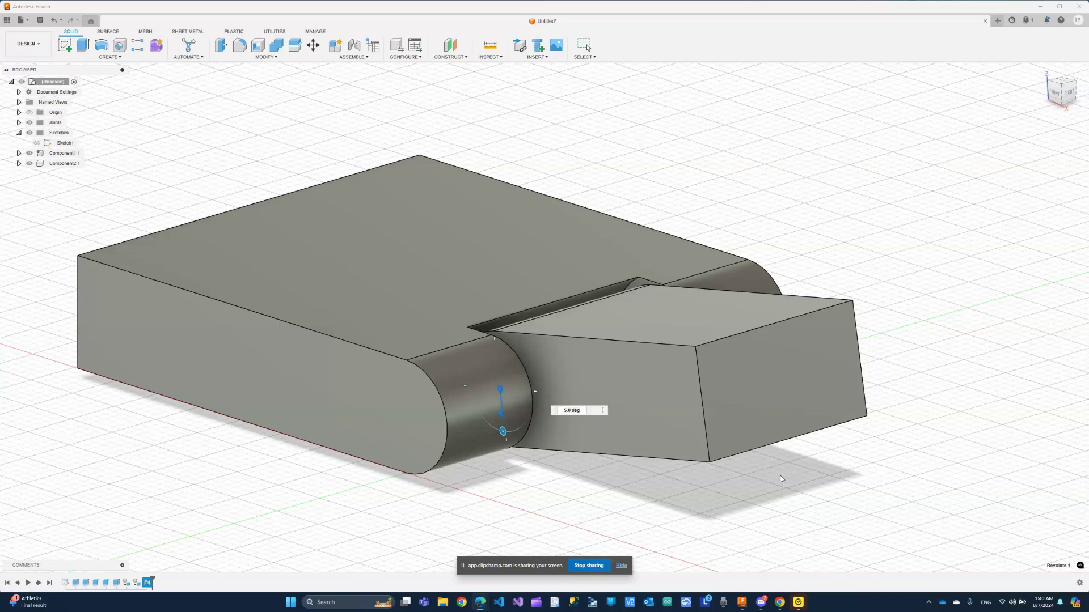
Step: Swing the hinge leaf upward by dragging its revolve angle to 30 degrees
{"action": "left_click", "coordinate": [623, 566]}
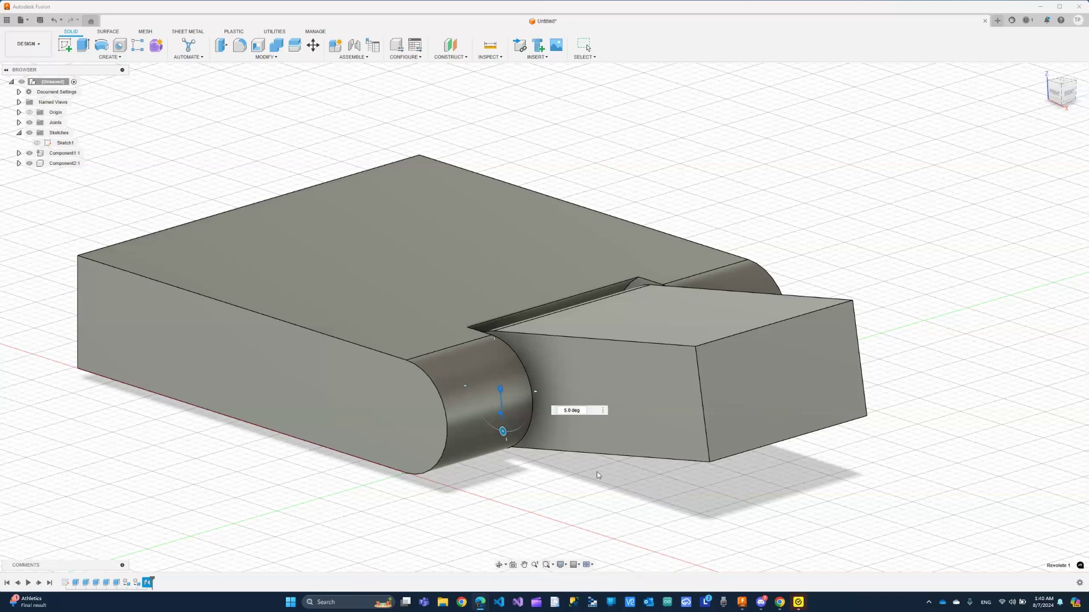
{"action": "left_click_drag", "start_coordinate": [503, 434], "coordinate": [522, 451]}
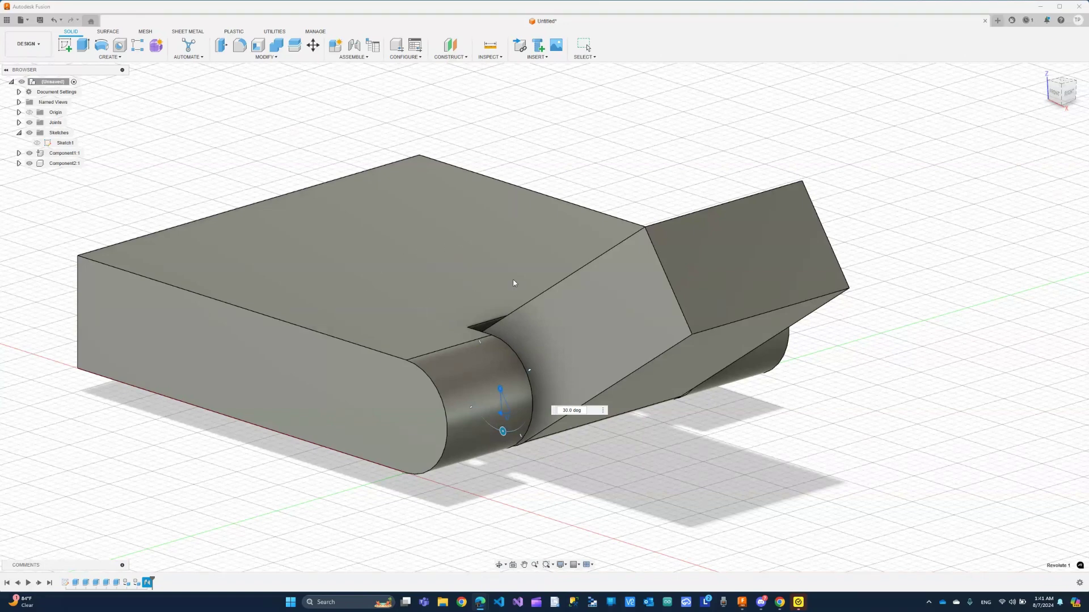
Step: Close the hinge design with Don't Save, leaving a blank Untitled design open
{"action": "left_click", "coordinate": [986, 21]}
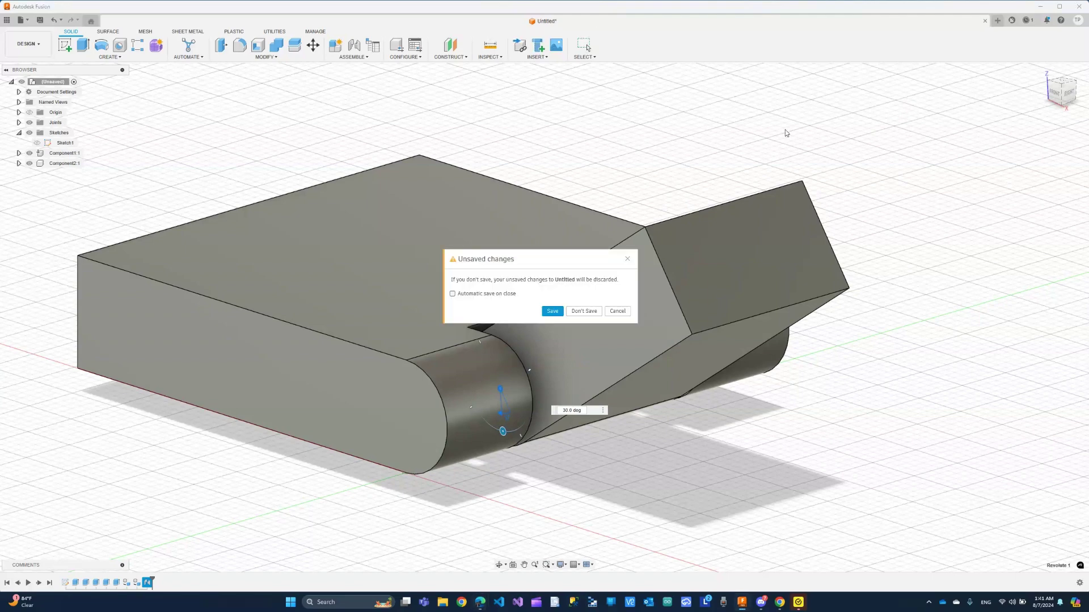
{"action": "left_click", "coordinate": [584, 312]}
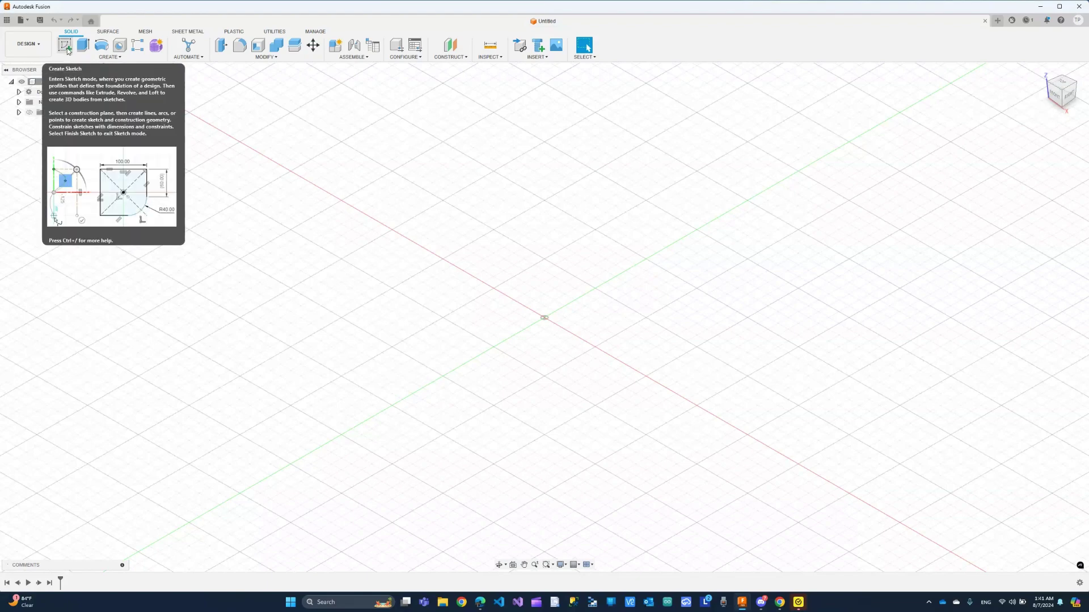
Step: On the XZ plane, draw a 25 × 5 mm 2-point rectangle starting at the origin
{"action": "left_click", "coordinate": [65, 47]}
{"action": "left_click", "coordinate": [564, 298]}
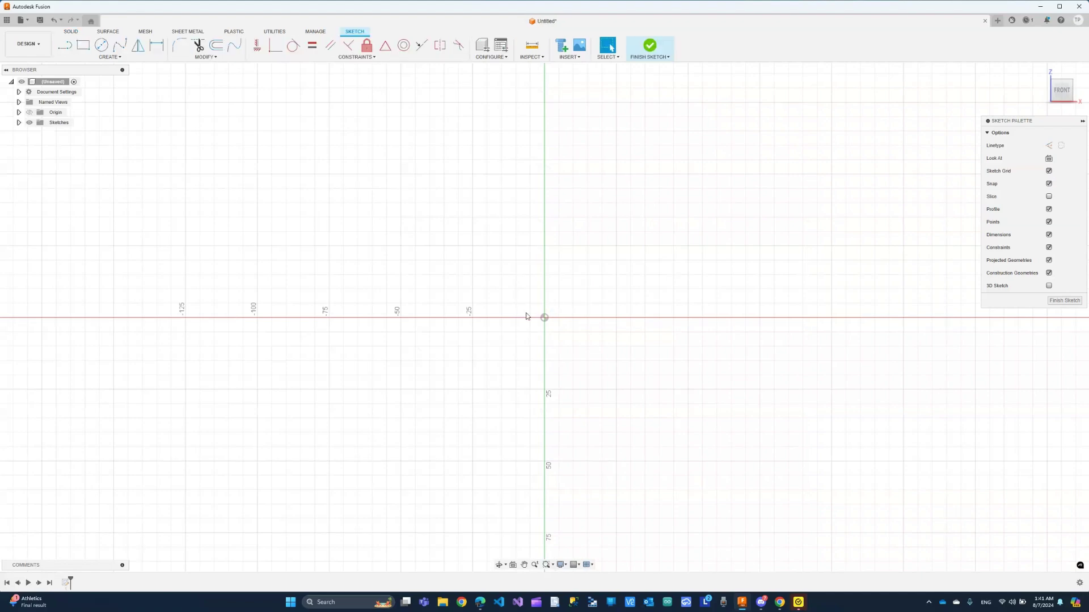
{"action": "scroll", "coordinate": [534, 325], "scroll_direction": "up", "scroll_amount": 6}
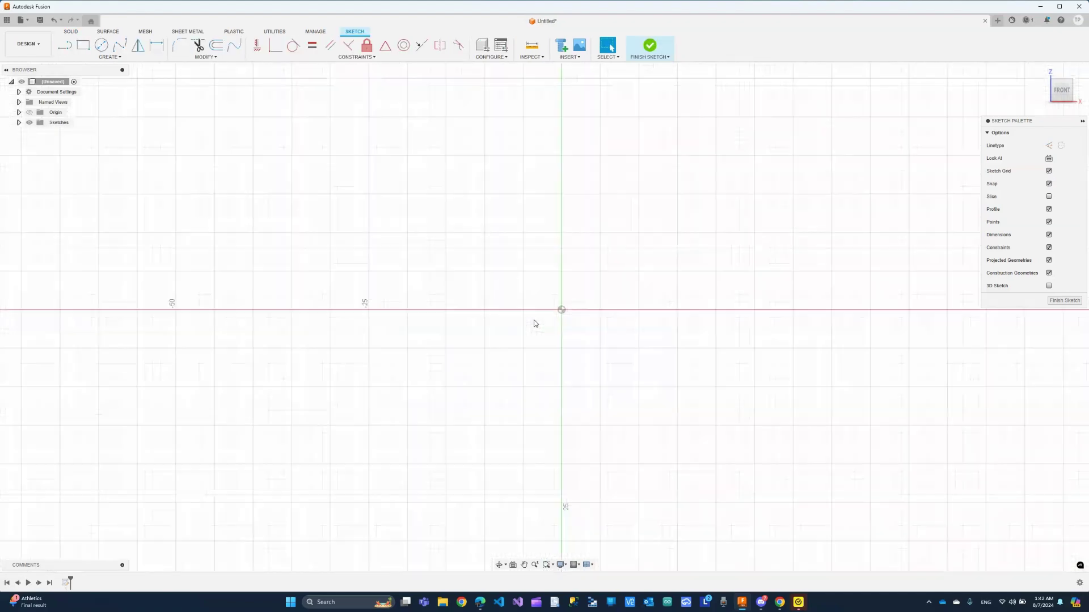
{"action": "left_click", "coordinate": [82, 45]}
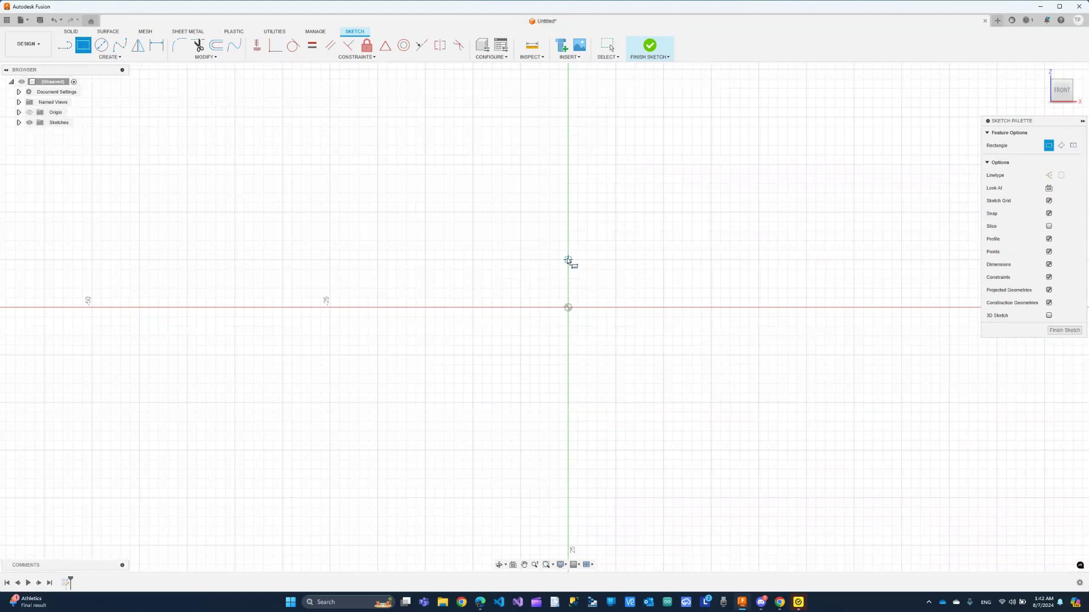
{"action": "left_click", "coordinate": [568, 261]}
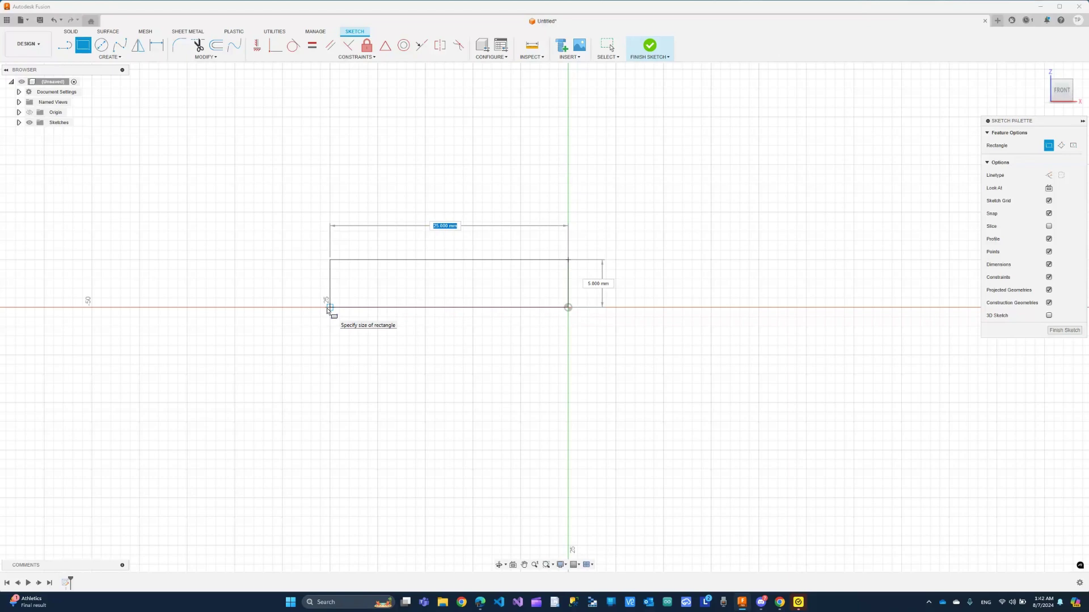
{"action": "left_click", "coordinate": [327, 308]}
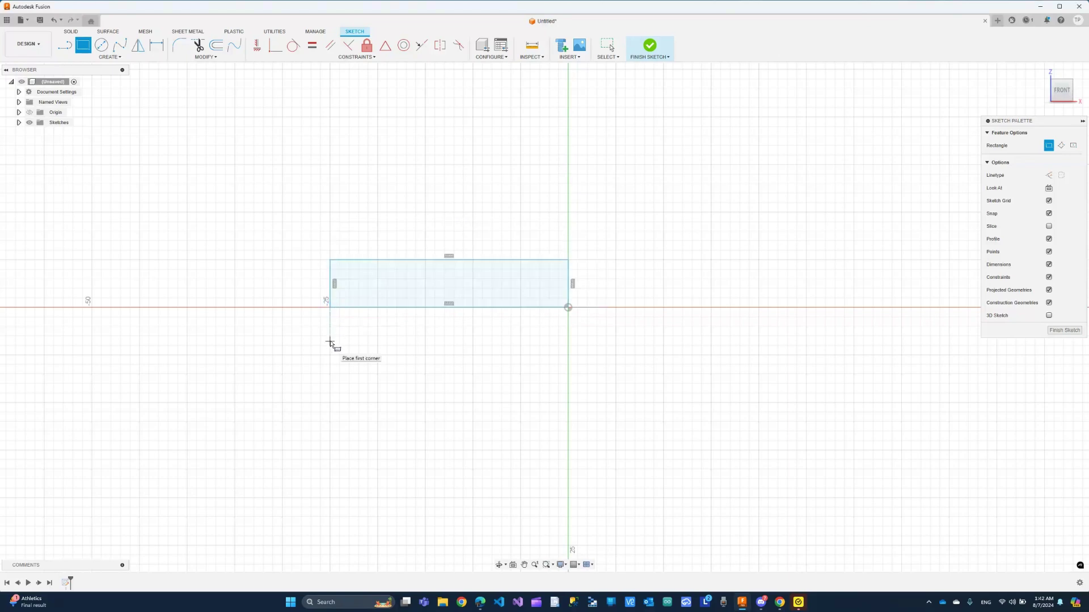
{"action": "scroll", "coordinate": [573, 305], "scroll_direction": "down", "scroll_amount": 1}
{"action": "scroll", "coordinate": [573, 303], "scroll_direction": "up", "scroll_amount": 3}
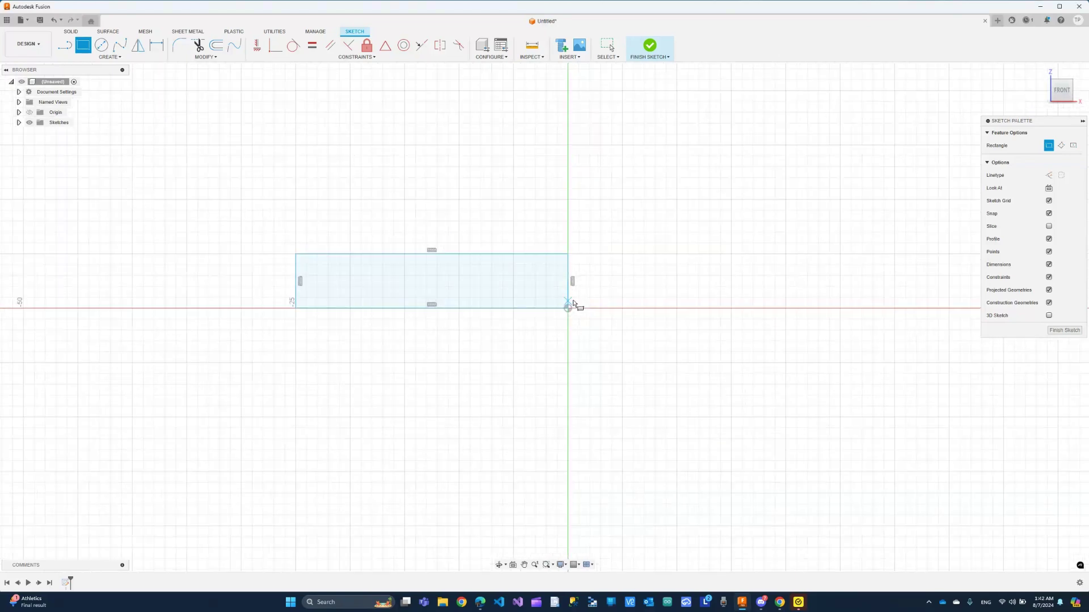
{"action": "scroll", "coordinate": [574, 302], "scroll_direction": "up", "scroll_amount": 1}
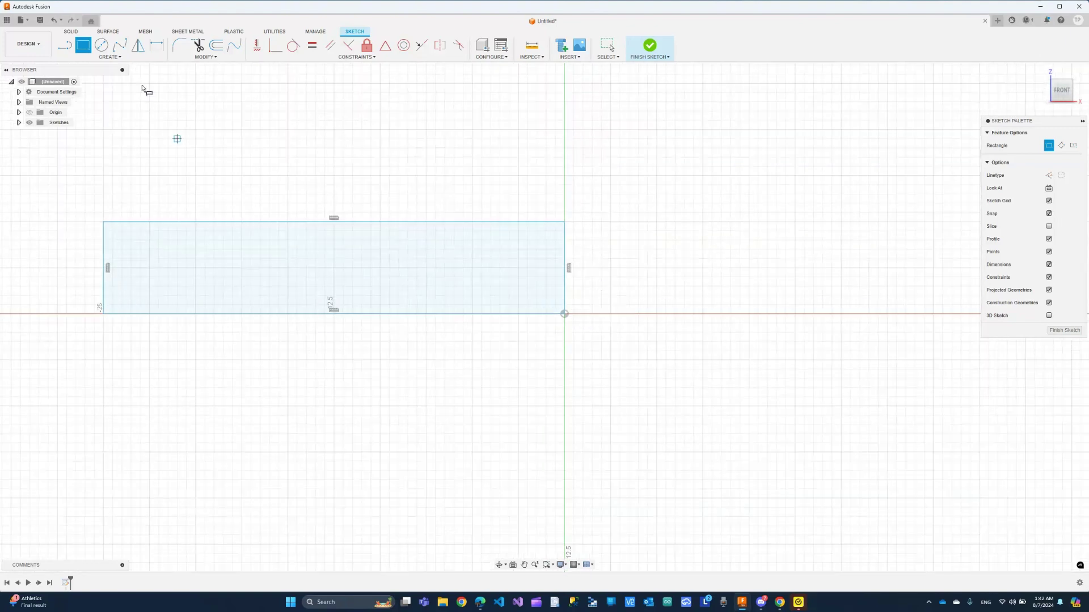
Step: Draw a 5 mm diameter circle centred on the rectangle's right-edge midpoint
{"action": "left_click", "coordinate": [101, 47]}
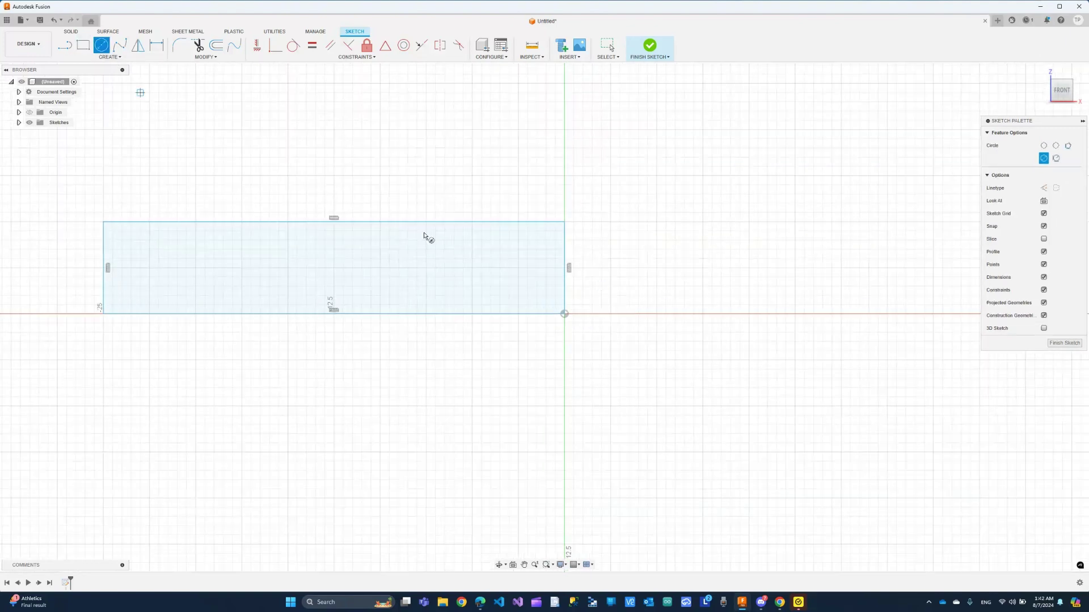
{"action": "left_click", "coordinate": [564, 267]}
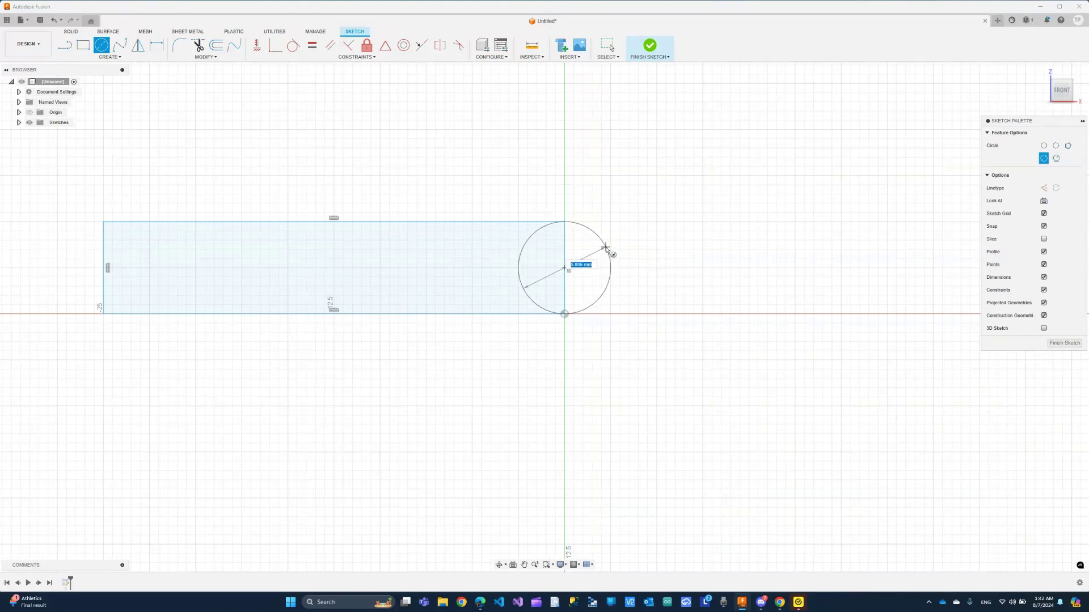
{"action": "type", "text": "5"}
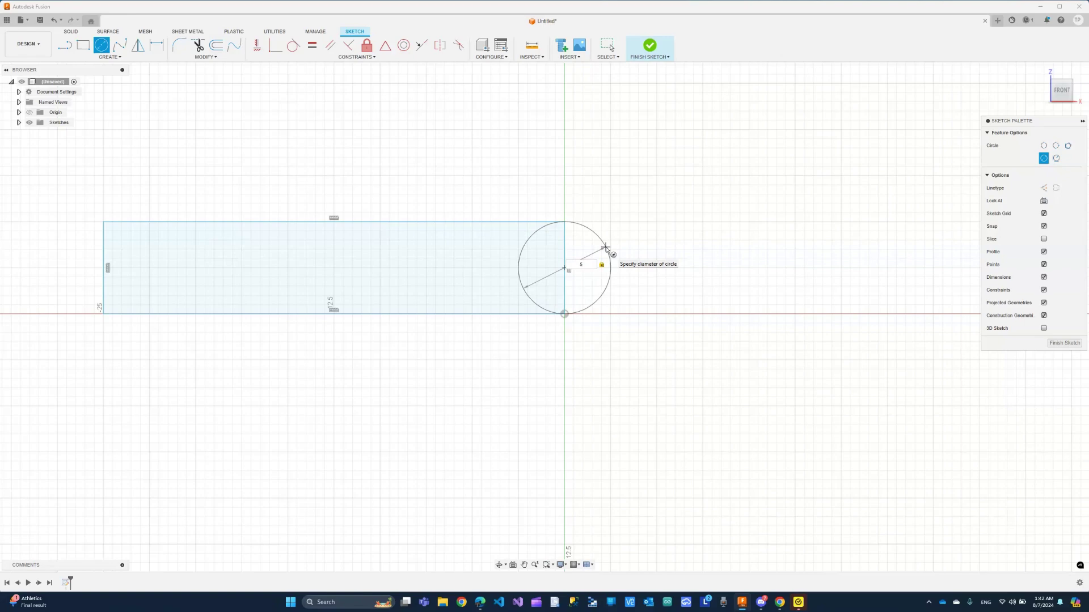
{"action": "key", "text": "Return"}
{"action": "key", "text": "Escape"}
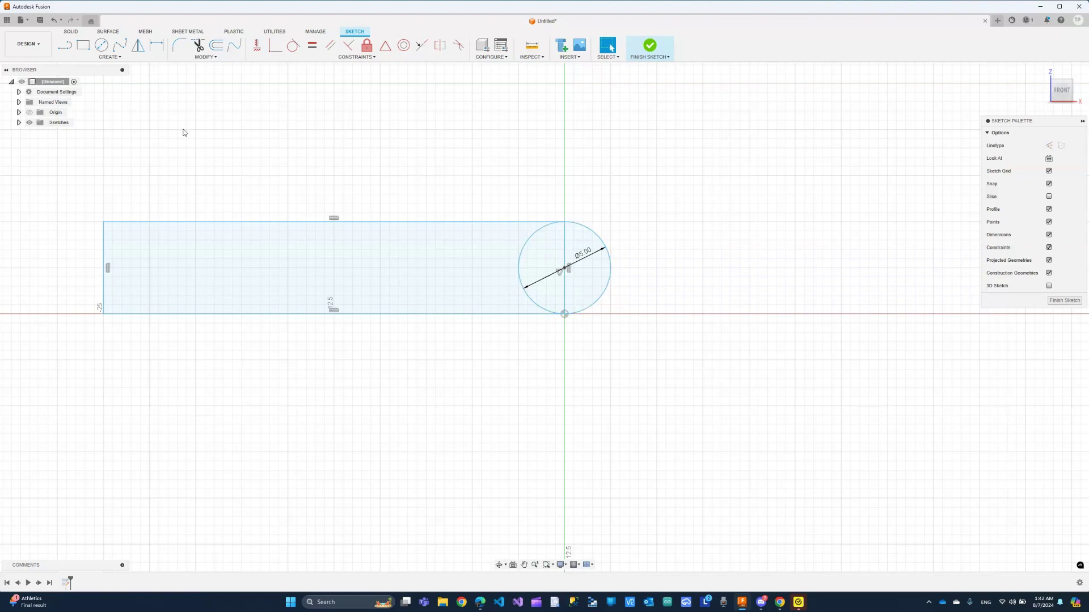
Step: Draw a smaller concentric pin circle at the same centre, entering 10 as its size
{"action": "left_click", "coordinate": [102, 45]}
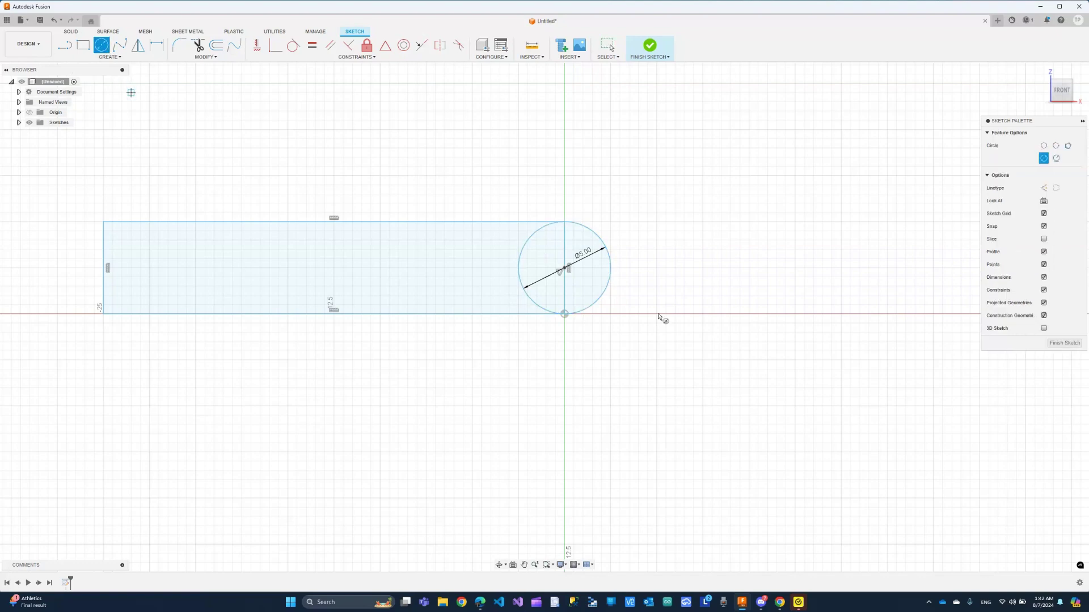
{"action": "left_click", "coordinate": [565, 269]}
{"action": "type", "text": "10"}
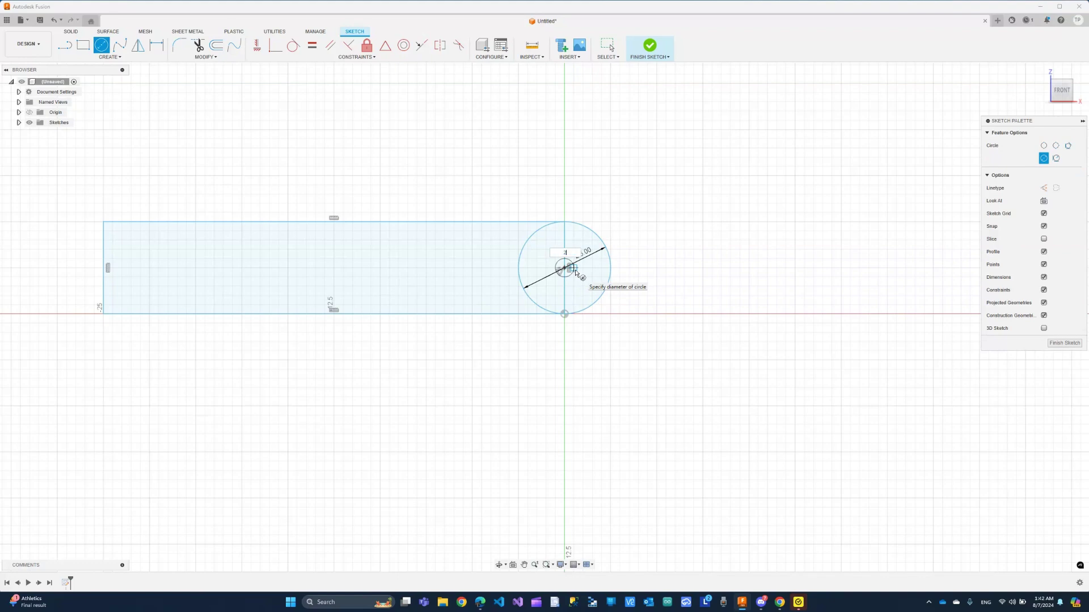
{"action": "key", "text": "Return"}
{"action": "key", "text": "Escape"}
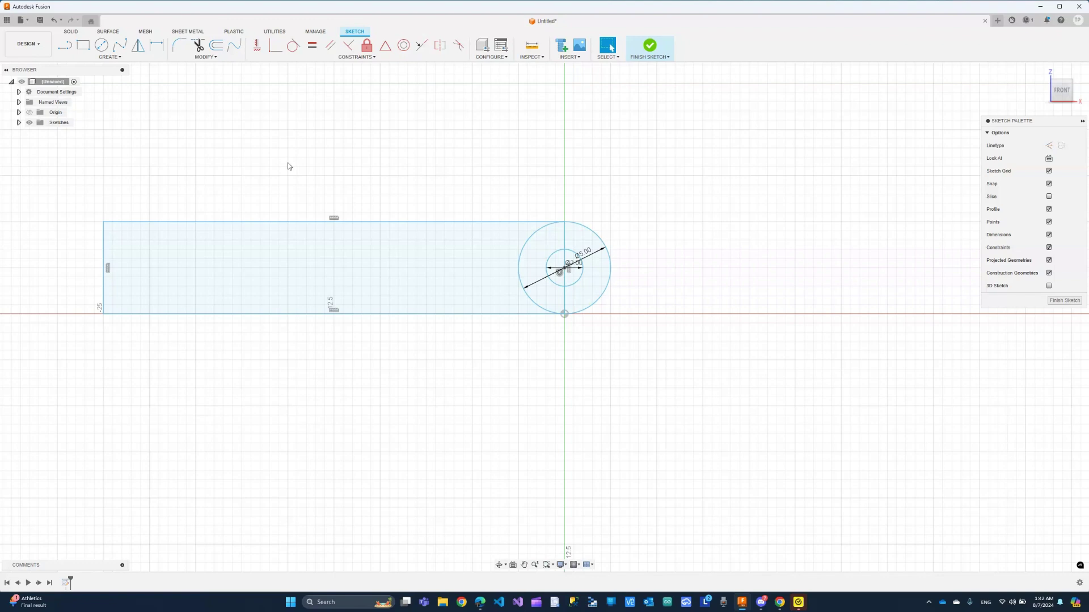
Step: Offset the small pin circle by 0.4 mm for clearance
{"action": "left_click", "coordinate": [216, 45]}
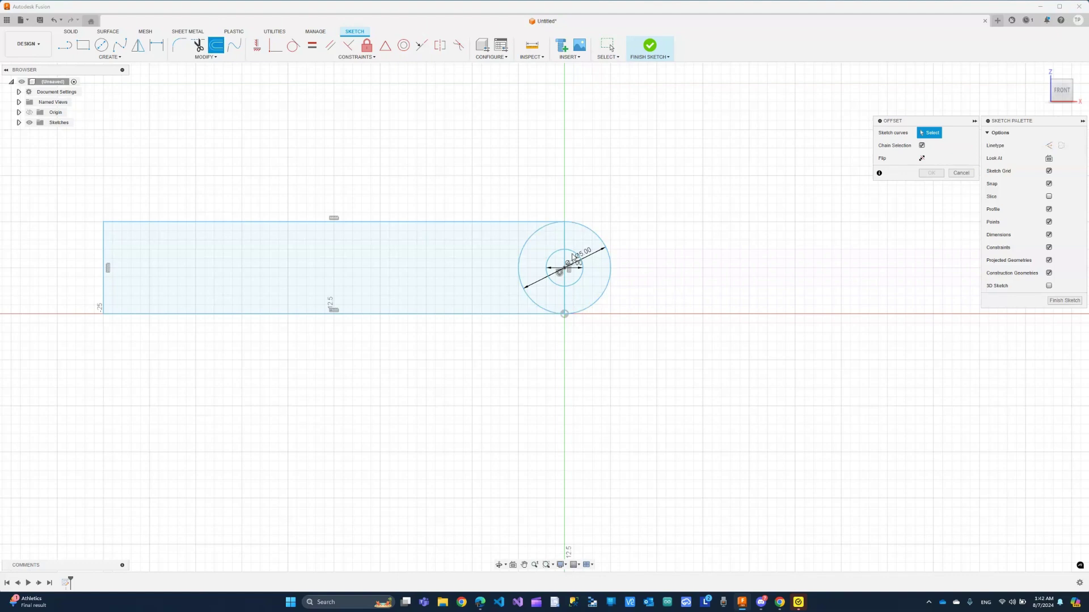
{"action": "left_click", "coordinate": [575, 257]}
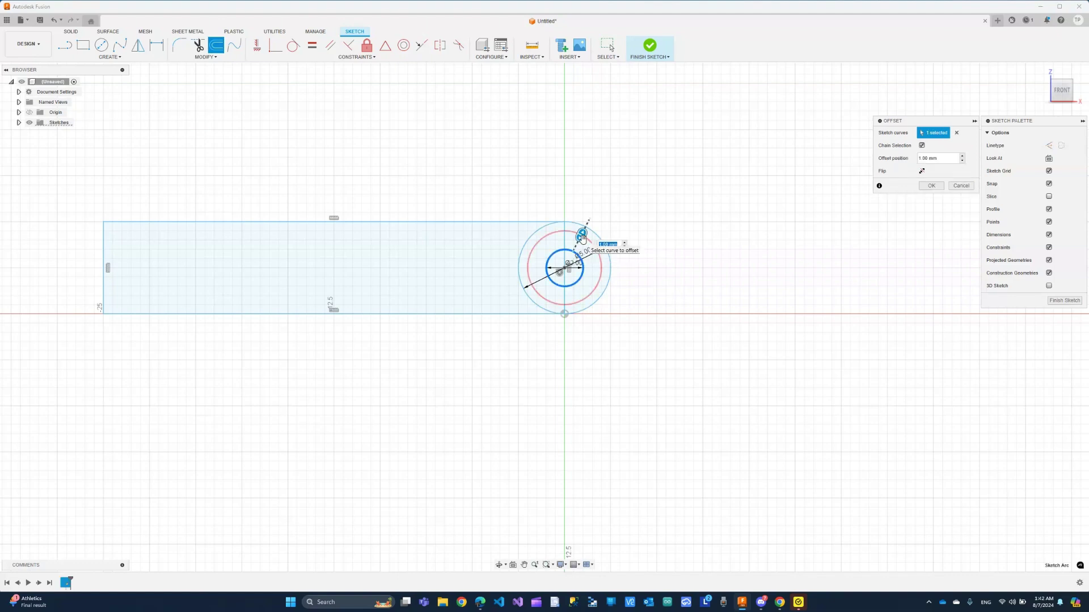
{"action": "type", "text": "0.4"}
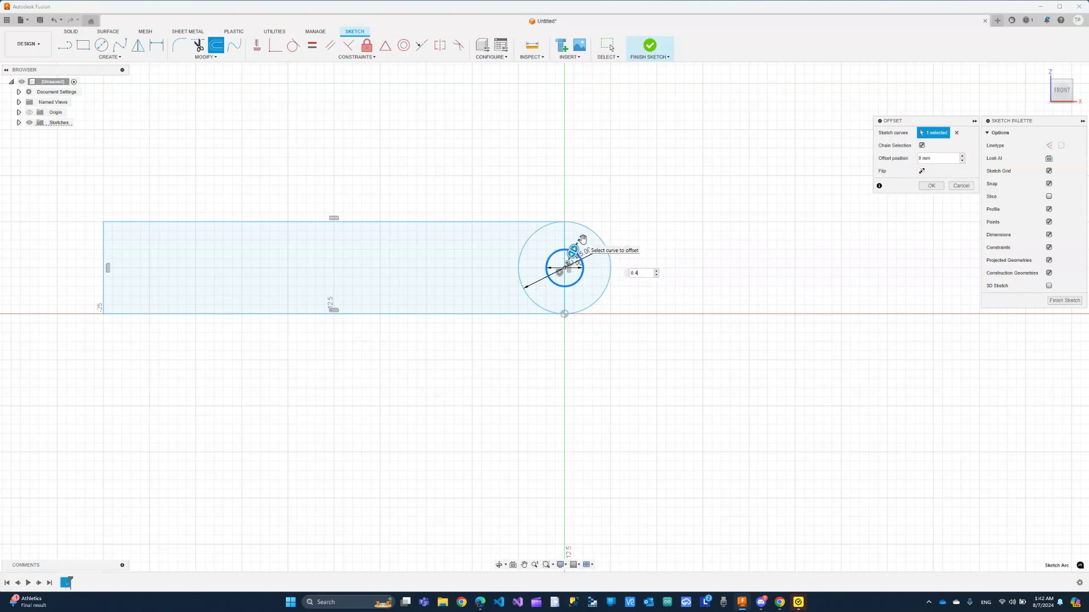
{"action": "key", "text": "Return"}
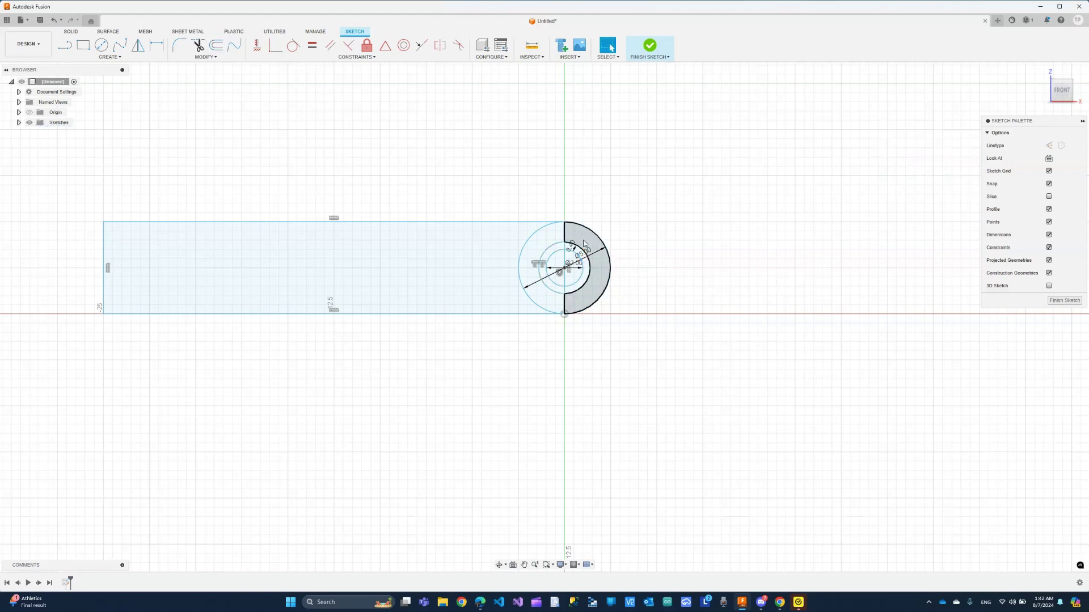
Step: Offset the outer 5 mm knuckle circle by 0.4 mm as well
{"action": "left_click", "coordinate": [217, 45]}
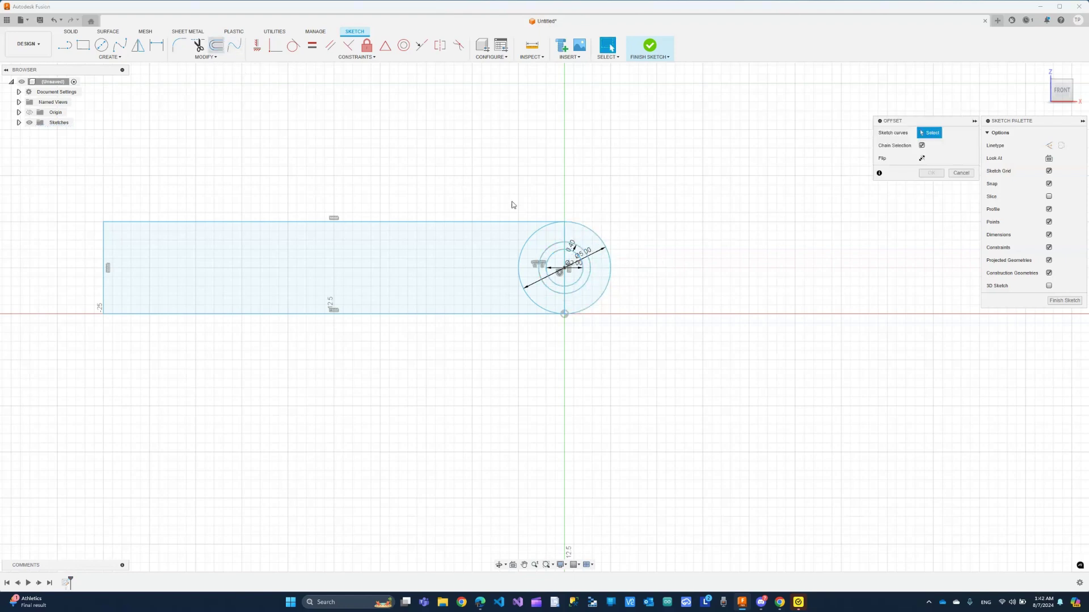
{"action": "left_click", "coordinate": [589, 231]}
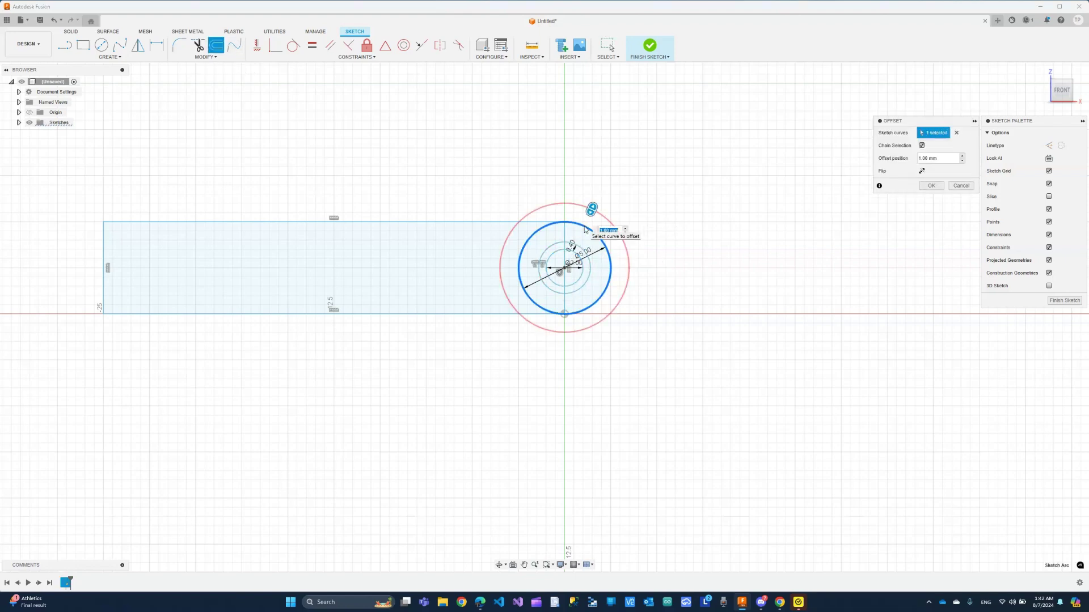
{"action": "type", "text": "0.4"}
{"action": "key", "text": "Return"}
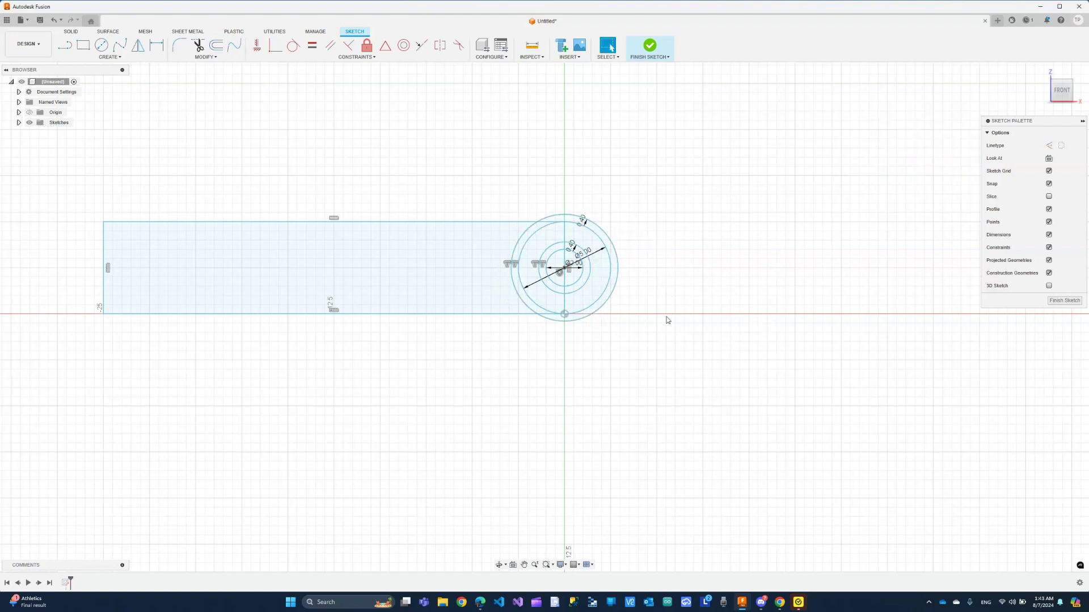
{"action": "scroll", "coordinate": [681, 308], "scroll_direction": "up", "scroll_amount": 2}
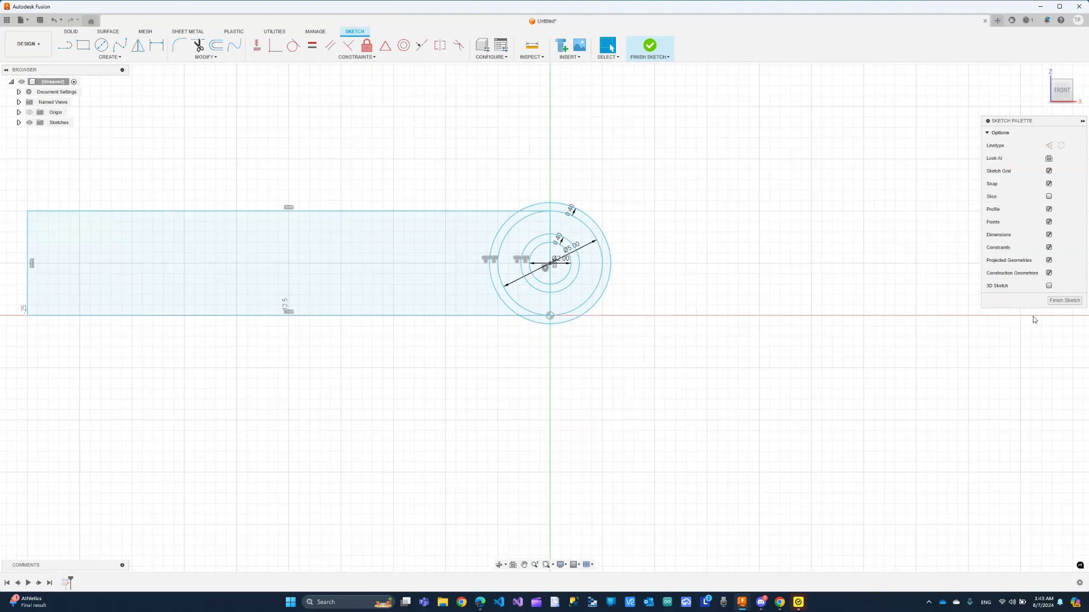
Step: Finish the sketch, go to the home view, and extrude the rectangle profile 20 mm into a new body
{"action": "left_click", "coordinate": [1058, 300]}
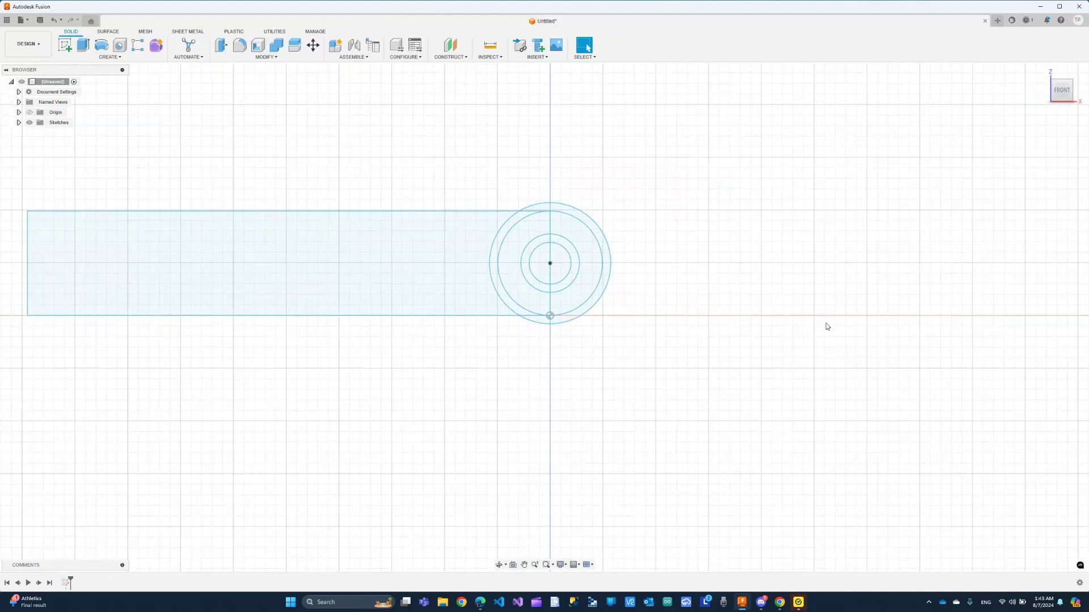
{"action": "left_click", "coordinate": [1043, 73]}
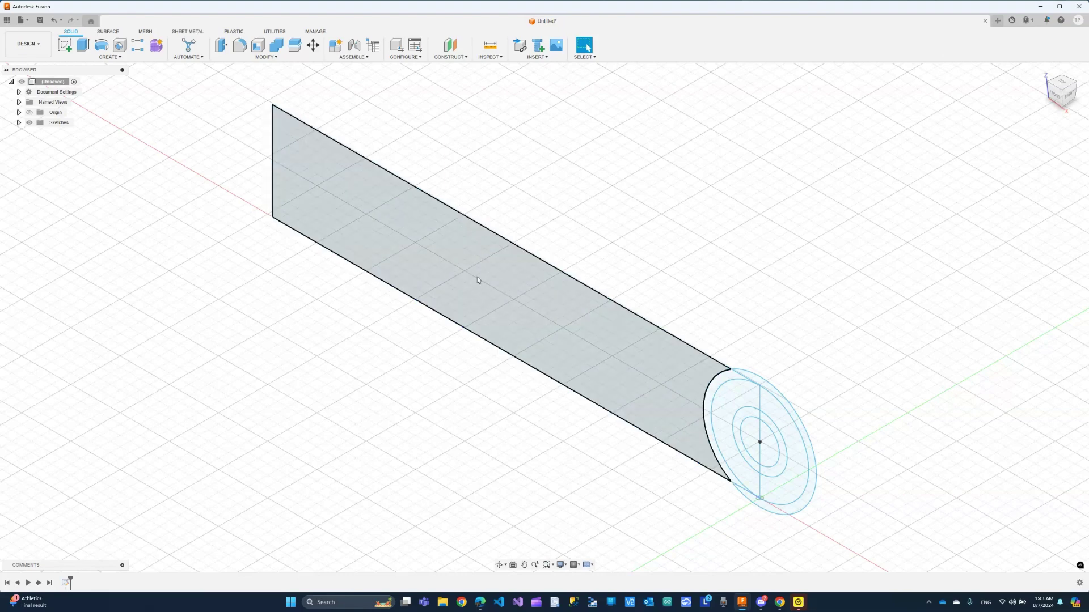
{"action": "left_click", "coordinate": [512, 304]}
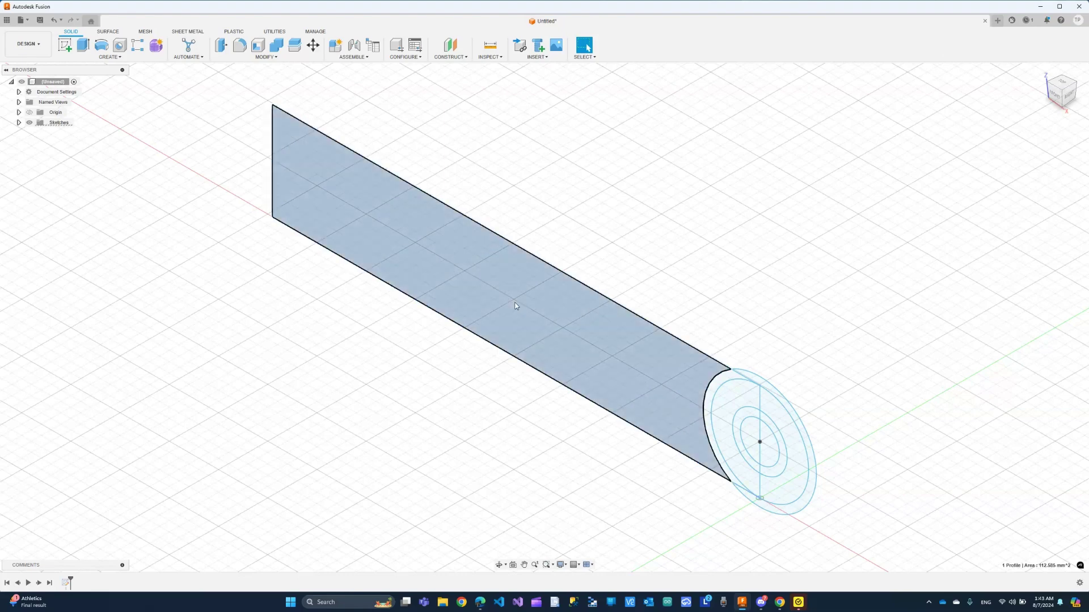
{"action": "left_click", "coordinate": [85, 50]}
{"action": "type", "text": "20"}
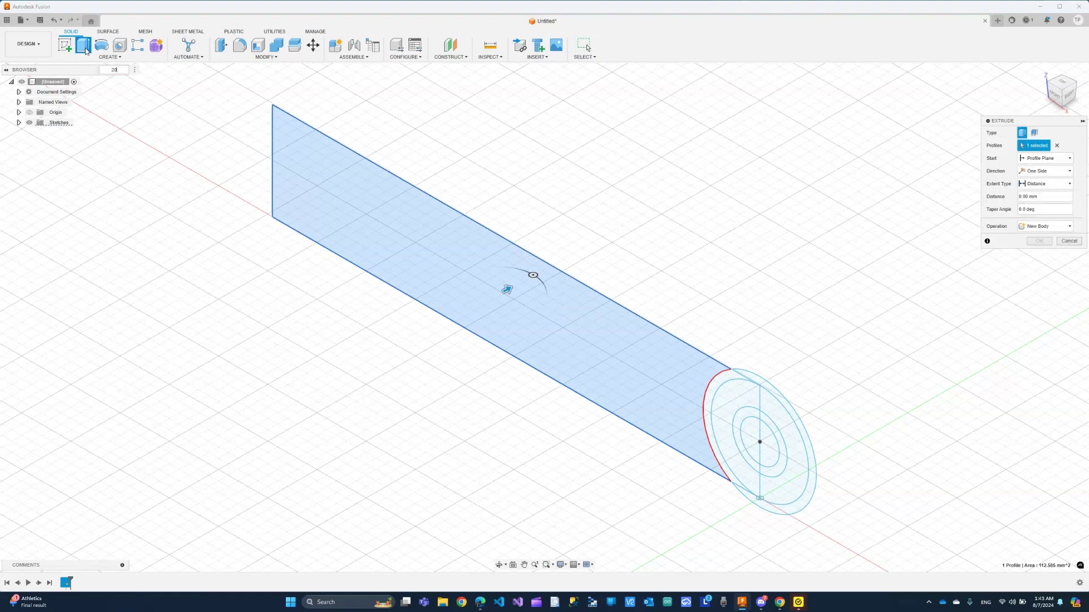
{"action": "key", "text": "Return"}
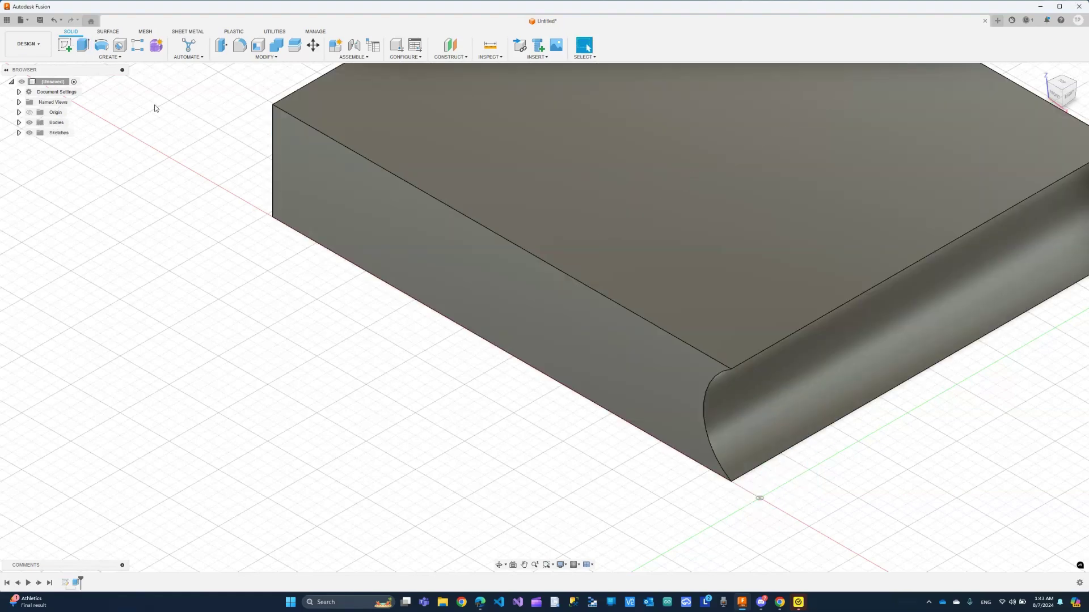
Step: Turn Sketch1's visibility back on in the Browser and zoom into the leaf's rounded knuckle end
{"action": "left_click", "coordinate": [19, 133]}
{"action": "left_click", "coordinate": [32, 143]}
{"action": "left_click", "coordinate": [36, 143]}
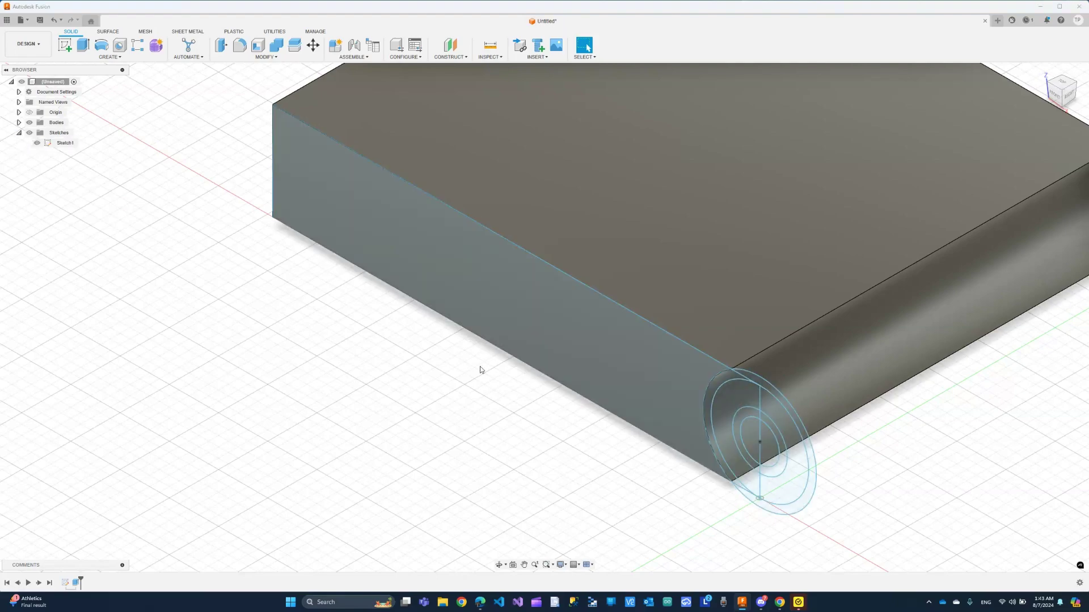
{"action": "middle_click_drag", "start_coordinate": [498, 360], "coordinate": [496, 362], "text": "shift"}
{"action": "scroll", "coordinate": [496, 365], "scroll_direction": "down", "scroll_amount": 3}
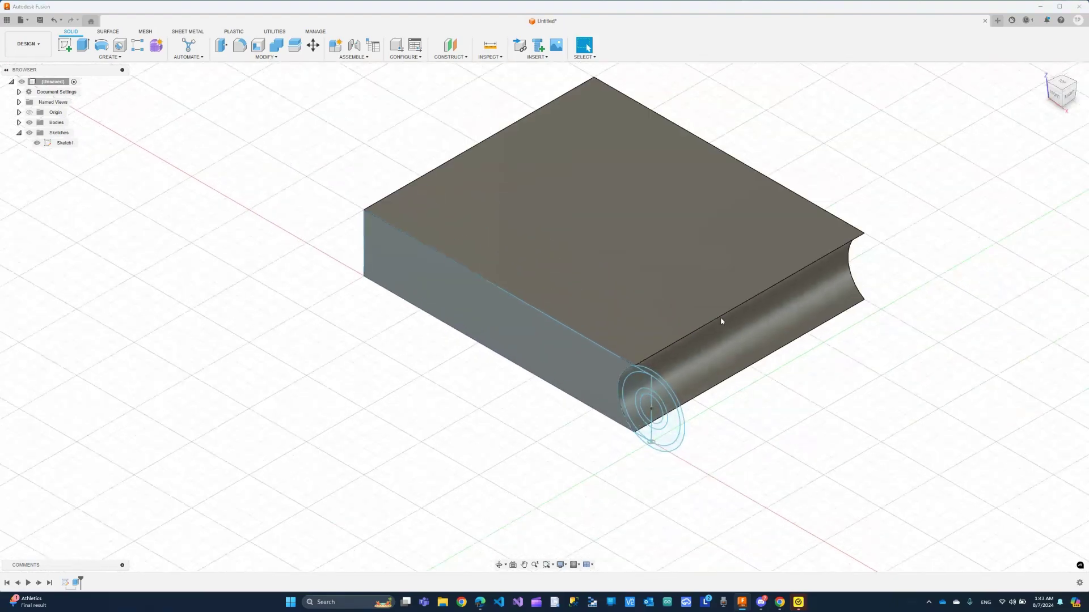
{"action": "scroll", "coordinate": [814, 281], "scroll_direction": "up", "scroll_amount": 2}
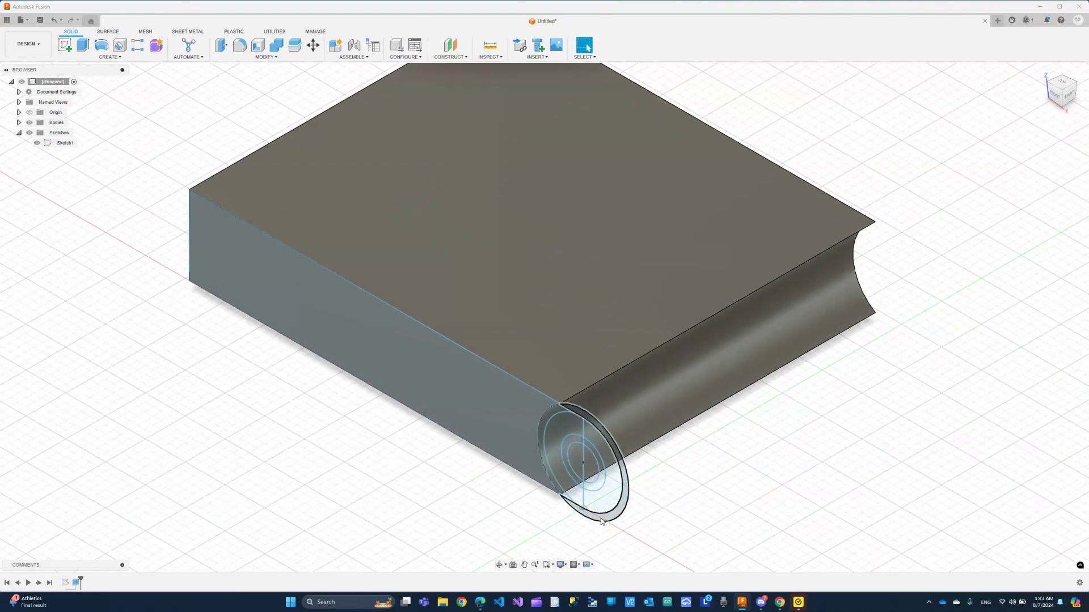
{"action": "scroll", "coordinate": [589, 507], "scroll_direction": "up", "scroll_amount": 3}
{"action": "scroll", "coordinate": [588, 507], "scroll_direction": "up", "scroll_amount": 1}
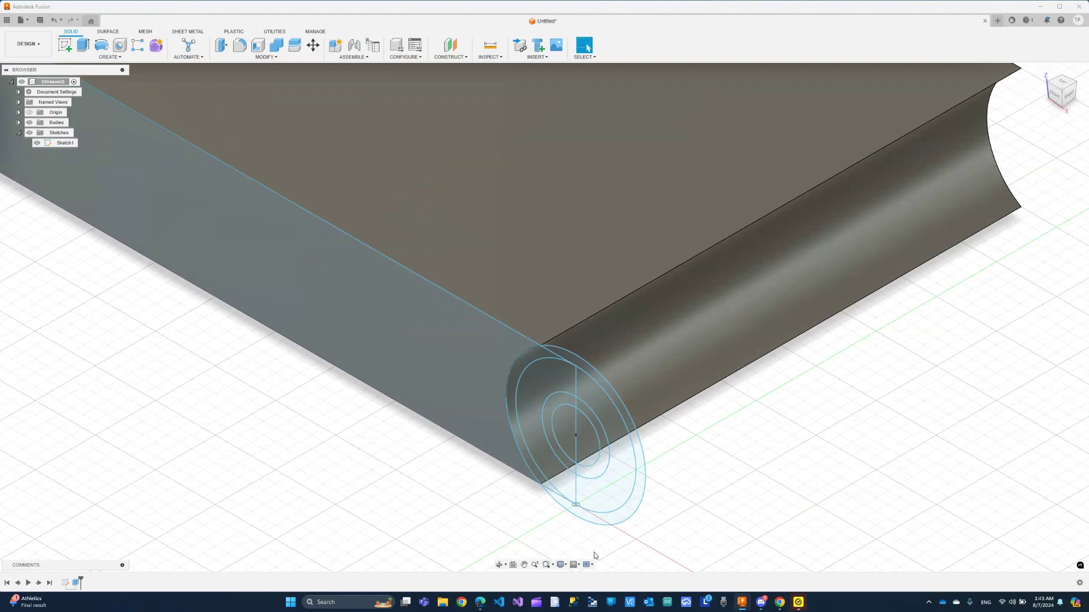
{"action": "scroll", "coordinate": [600, 548], "scroll_direction": "up", "scroll_amount": 2}
{"action": "scroll", "coordinate": [599, 549], "scroll_direction": "up", "scroll_amount": 1}
{"action": "scroll", "coordinate": [590, 539], "scroll_direction": "up", "scroll_amount": 1}
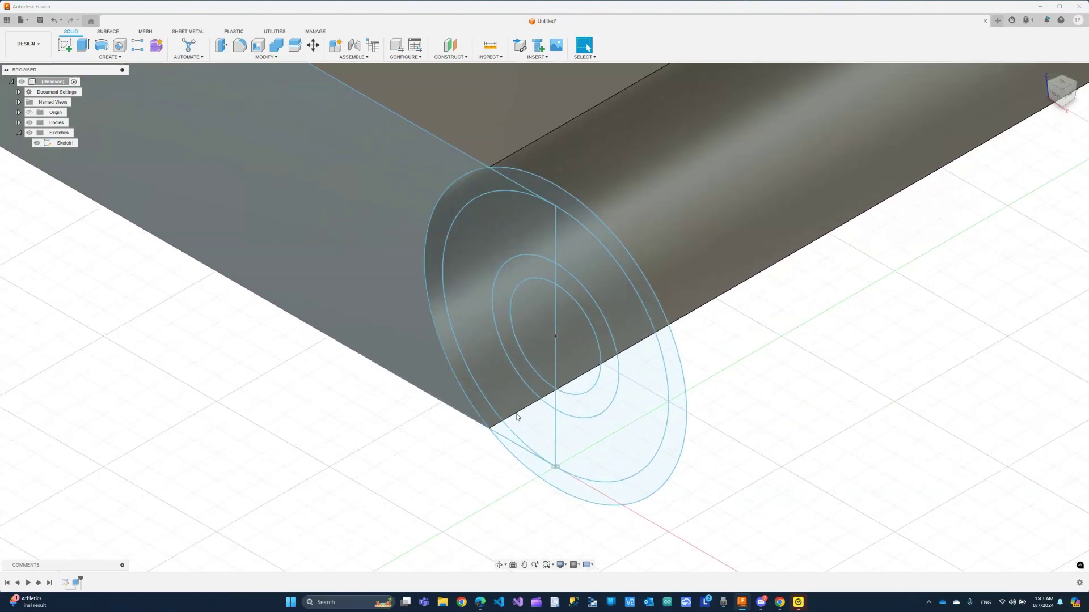
Step: Select the seven ring and half-disk regions of the concentric circle sketch at the knuckle end
{"action": "left_click", "coordinate": [433, 272]}
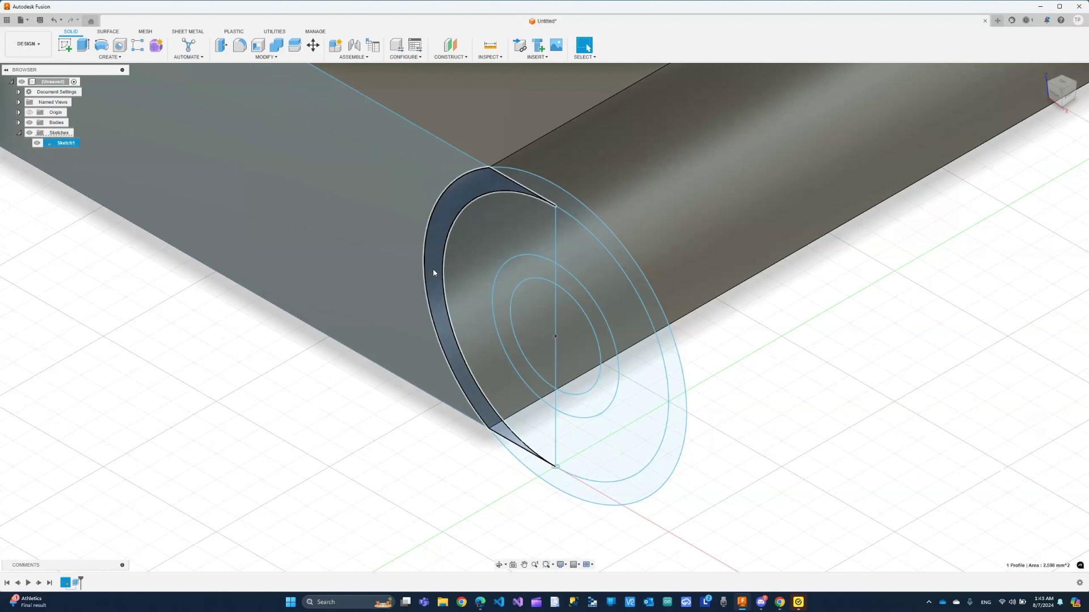
{"action": "left_click", "coordinate": [479, 294], "text": "shift"}
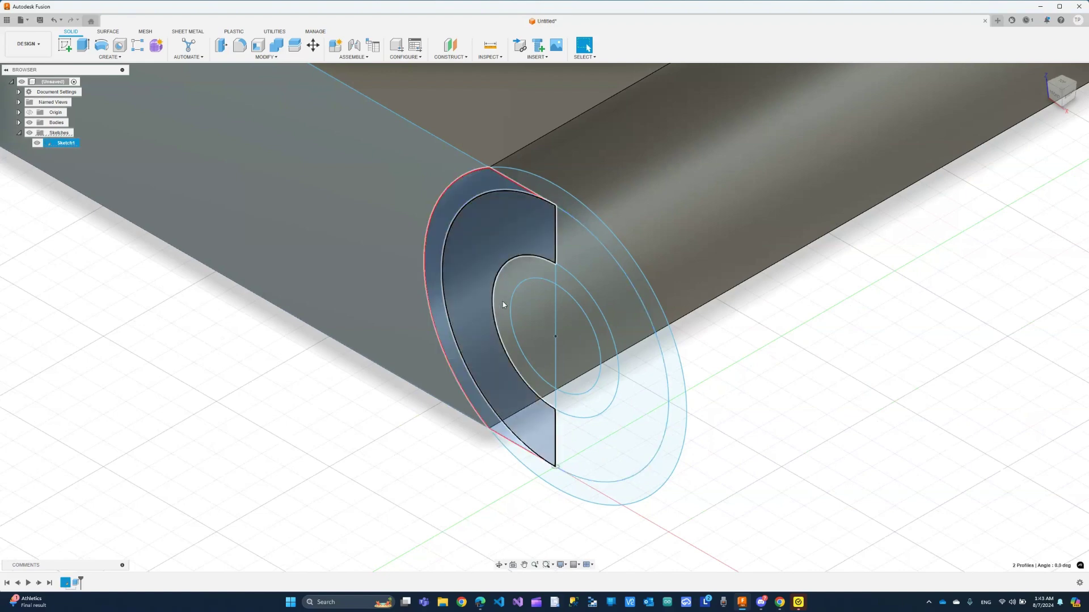
{"action": "left_click", "coordinate": [502, 304], "text": "shift"}
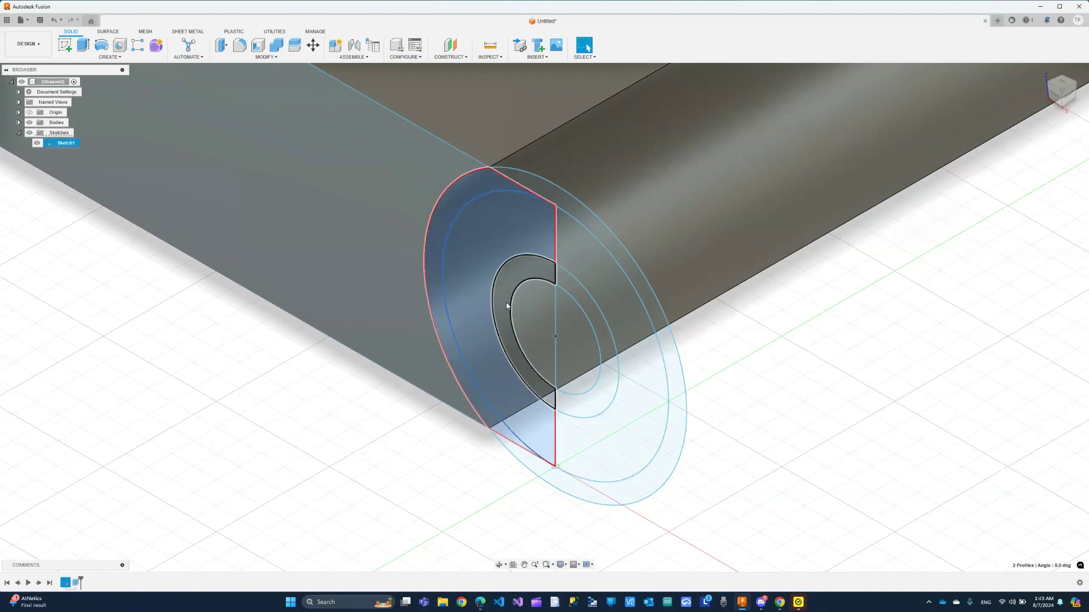
{"action": "left_click", "coordinate": [583, 333], "text": "shift"}
{"action": "left_click", "coordinate": [610, 349], "text": "shift"}
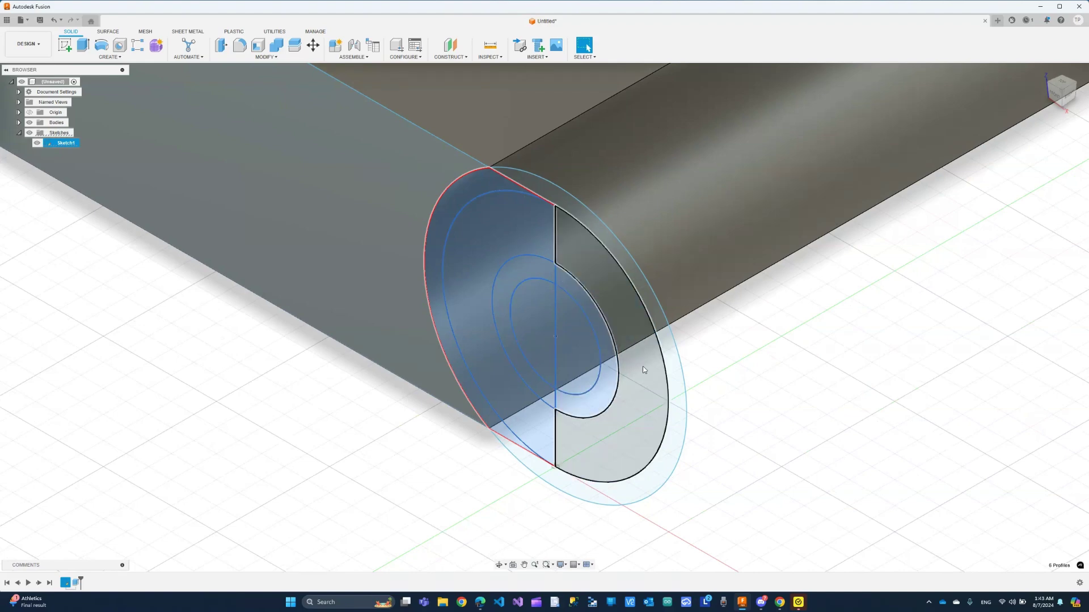
{"action": "left_click", "coordinate": [648, 369], "text": "shift"}
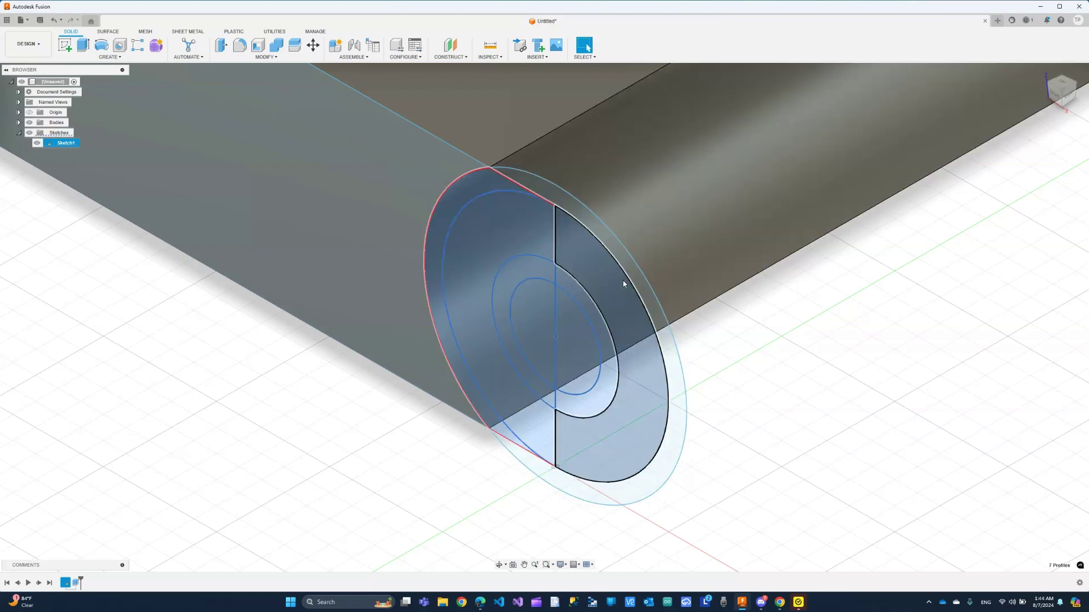
{"action": "scroll", "coordinate": [615, 277], "scroll_direction": "down", "scroll_amount": 5}
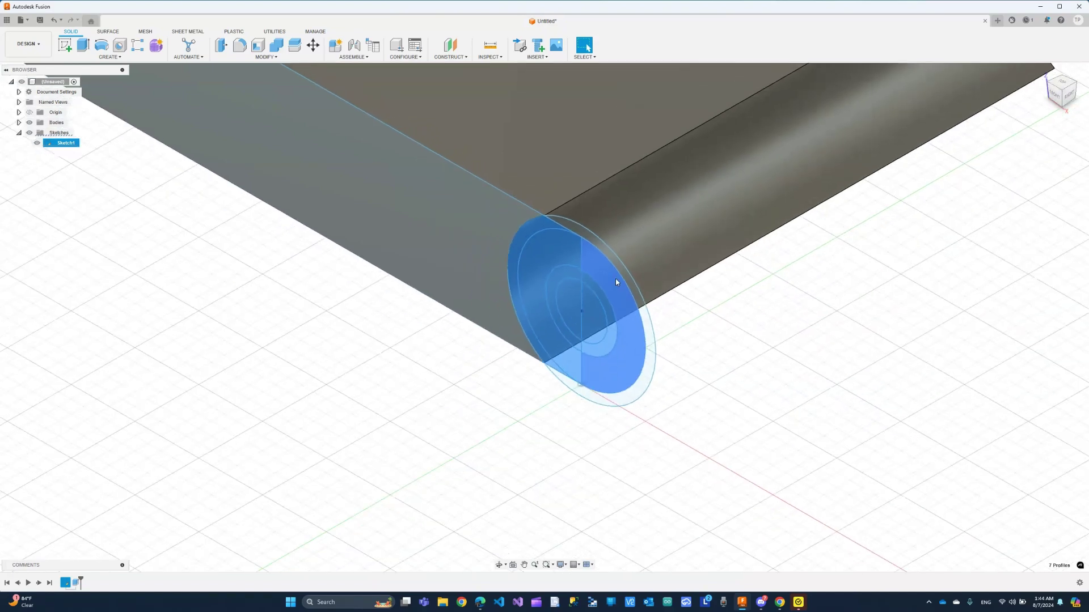
{"action": "scroll", "coordinate": [692, 168], "scroll_direction": "up", "scroll_amount": 4}
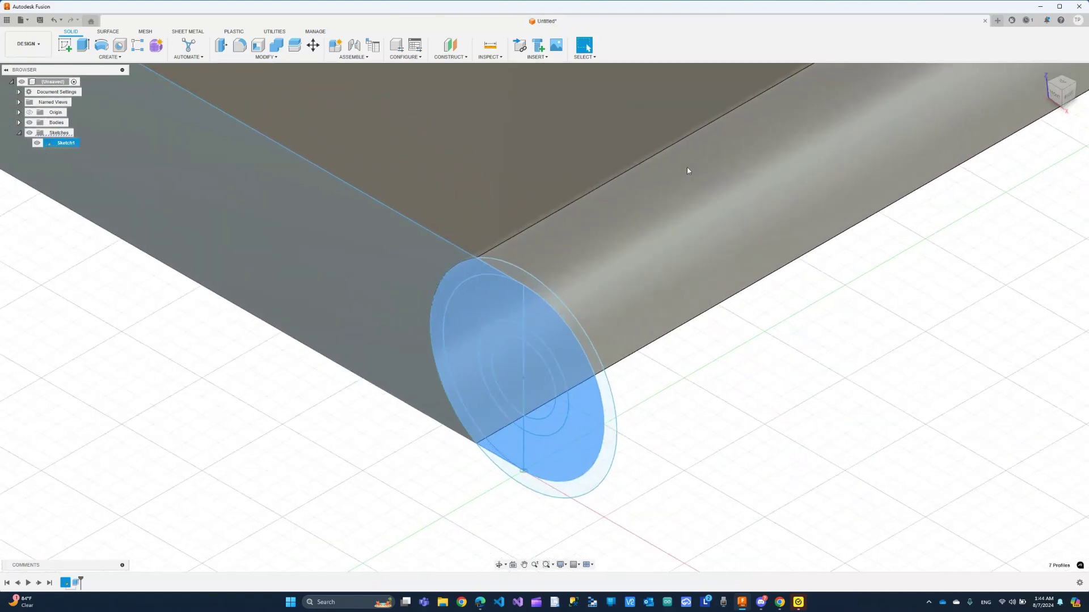
Step: Extrude the seven selected regions 5 mm to form the first knuckle cylinder
{"action": "left_click", "coordinate": [83, 46]}
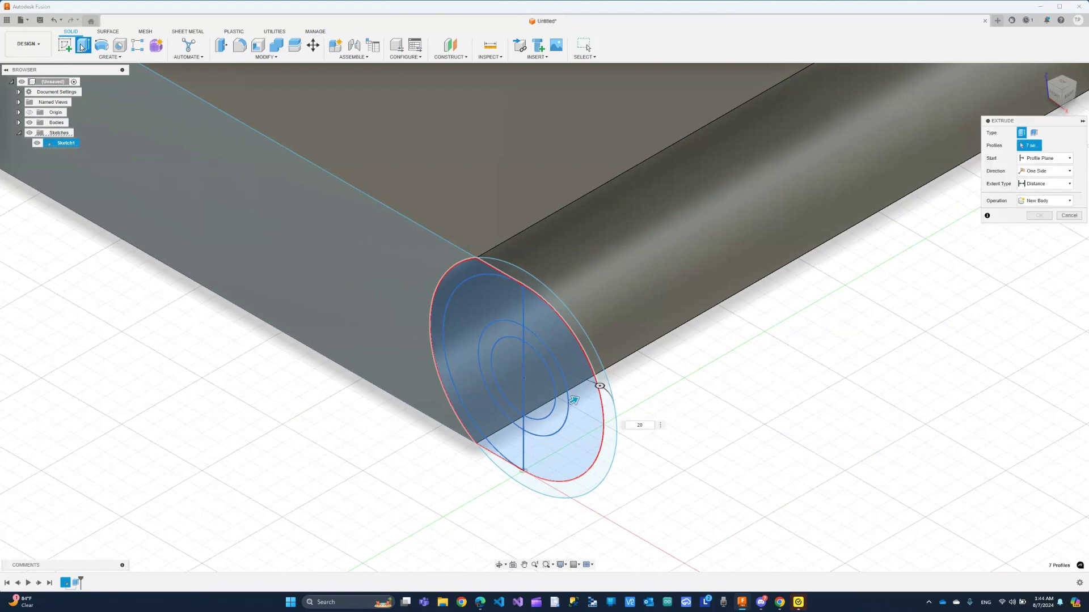
{"action": "type", "text": "5"}
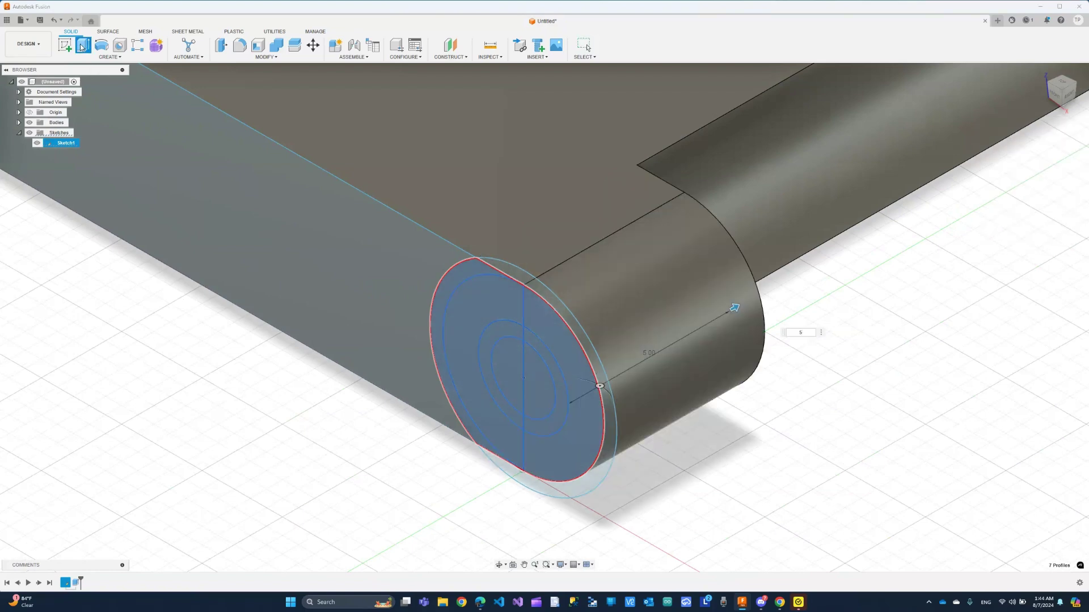
{"action": "key", "text": "Return"}
{"action": "scroll", "coordinate": [656, 300], "scroll_direction": "down", "scroll_amount": 5}
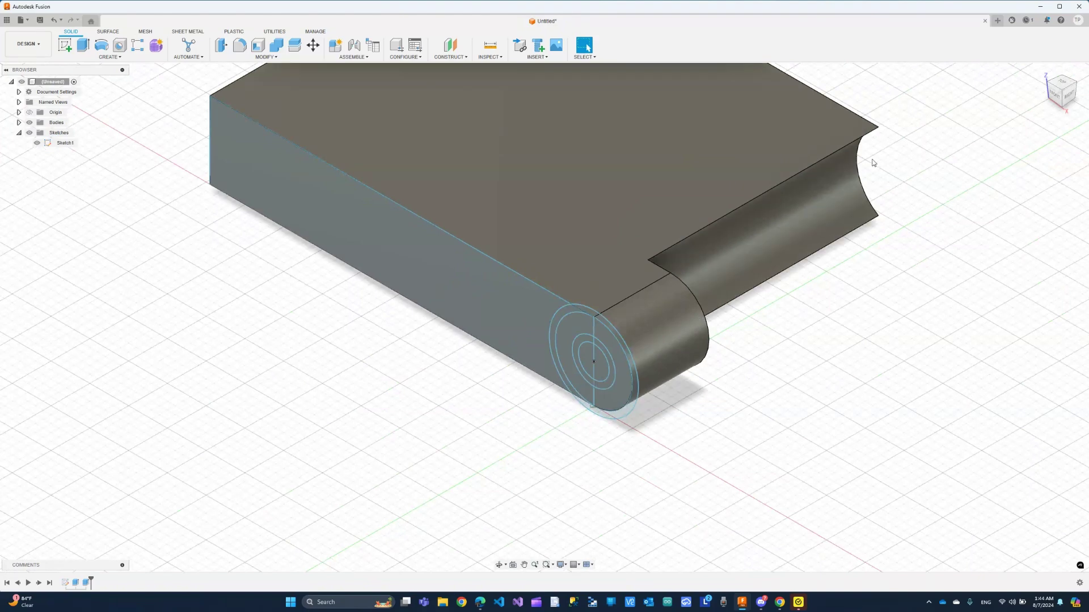
{"action": "scroll", "coordinate": [580, 491], "scroll_direction": "down", "scroll_amount": 3}
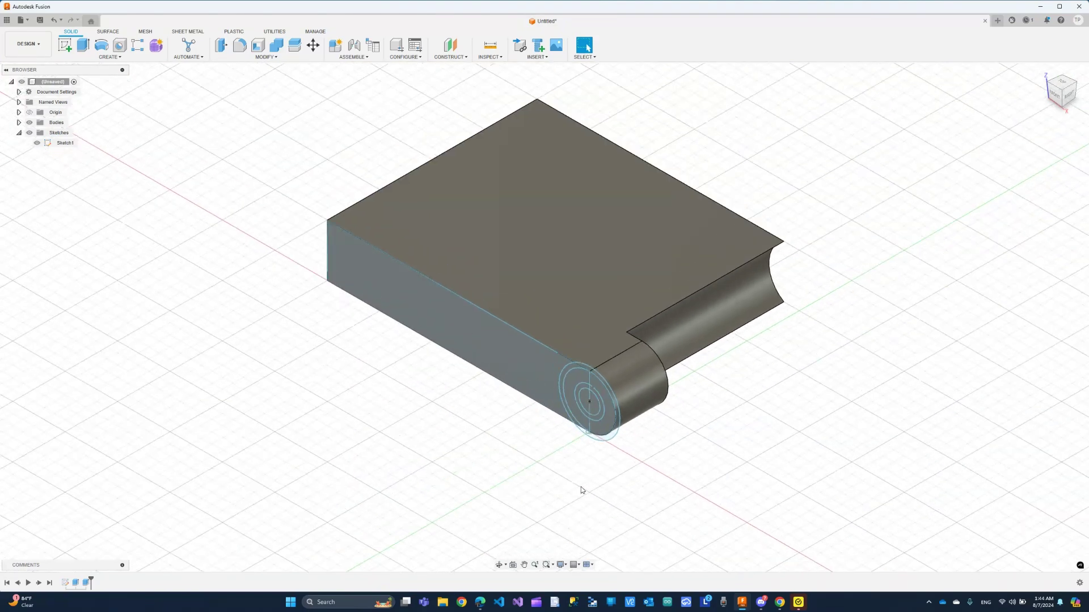
{"action": "left_click", "coordinate": [499, 564]}
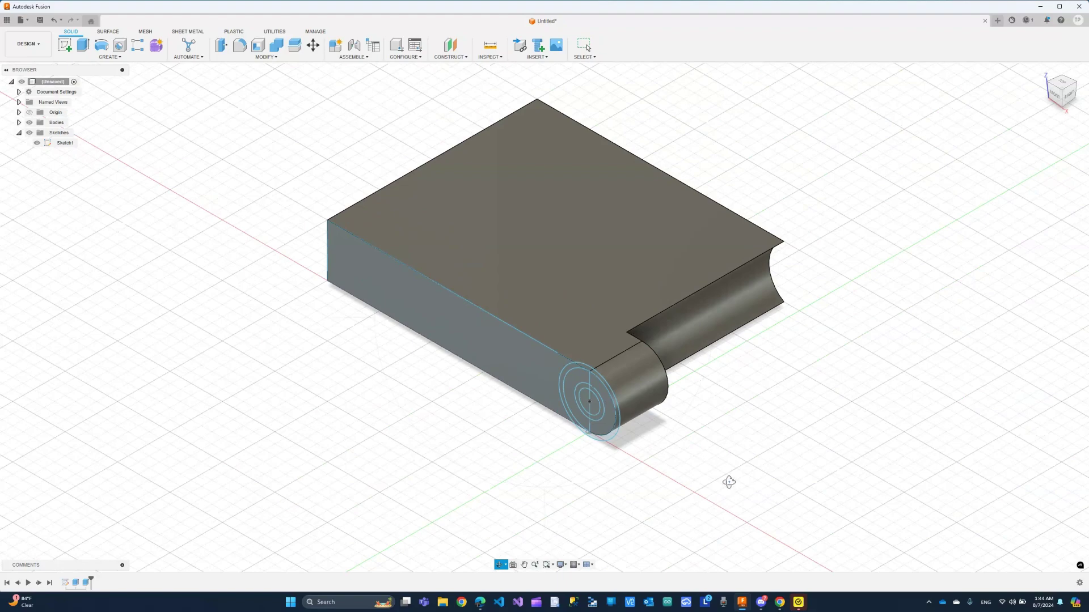
{"action": "mouse_move", "coordinate": [726, 482]}
{"action": "left_mouse_down"}
{"action": "mouse_move", "coordinate": [656, 479]}
{"action": "mouse_move", "coordinate": [654, 469]}
{"action": "left_mouse_up"}
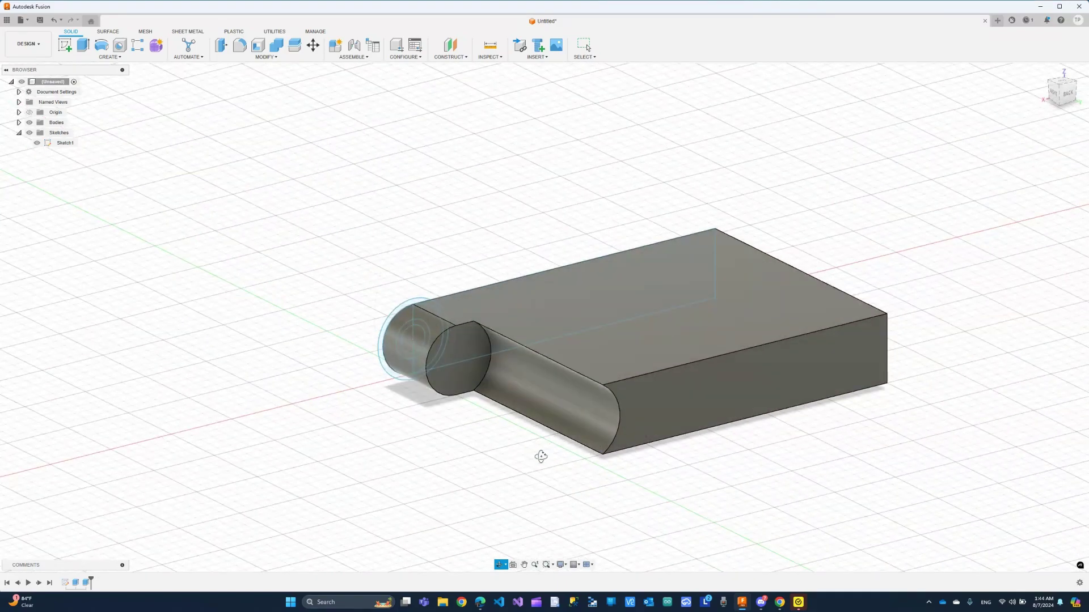
{"action": "key", "text": "Escape"}
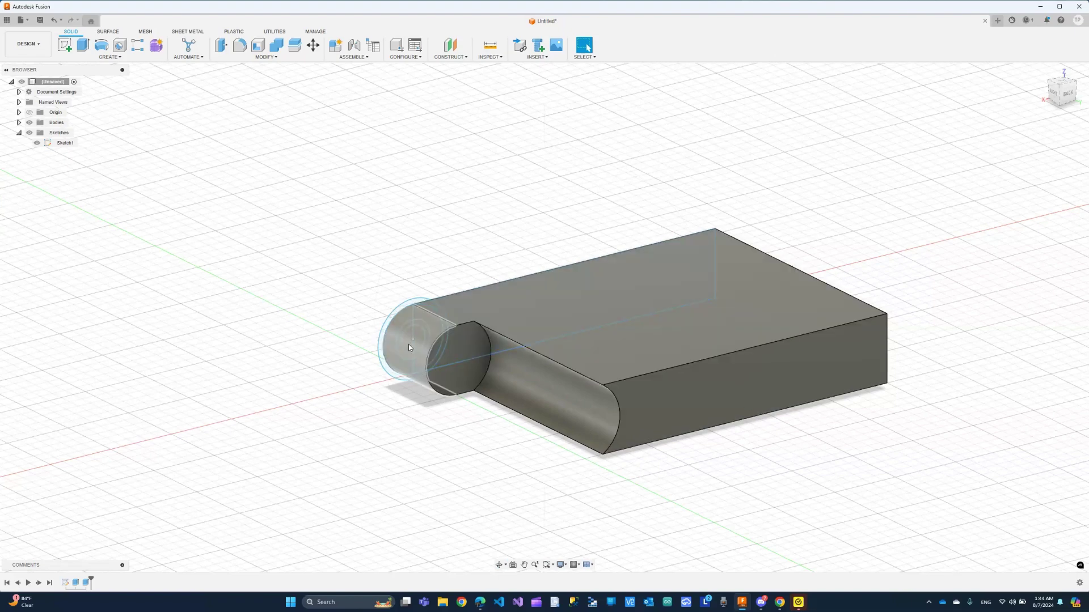
Step: Extrude a second 5 mm knuckle from the knuckle's end face with a 10 mm start offset, joined to the leaf
{"action": "left_click", "coordinate": [465, 348]}
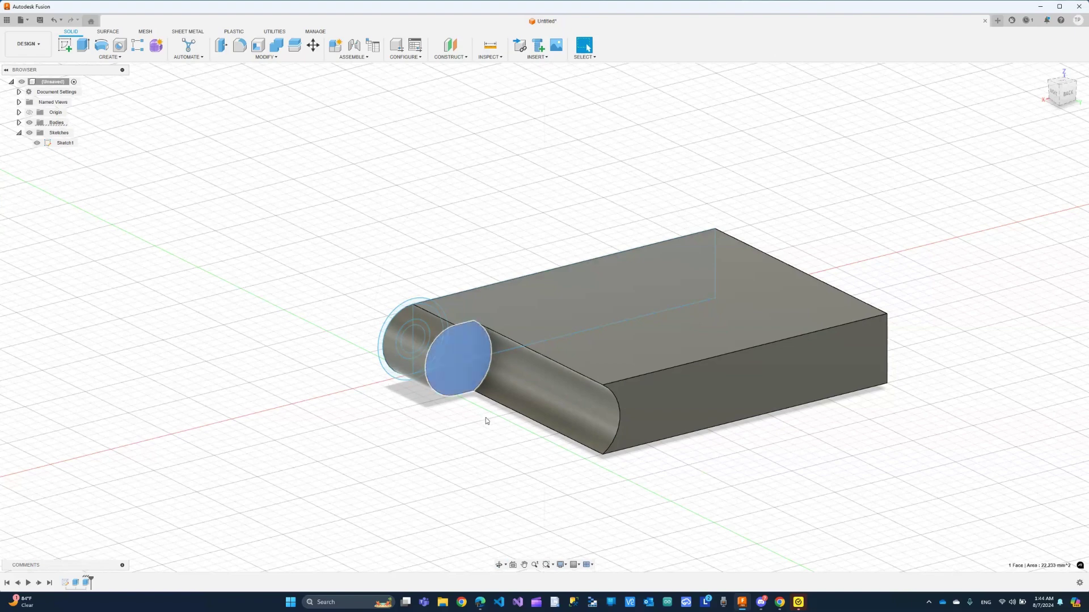
{"action": "left_click", "coordinate": [82, 46]}
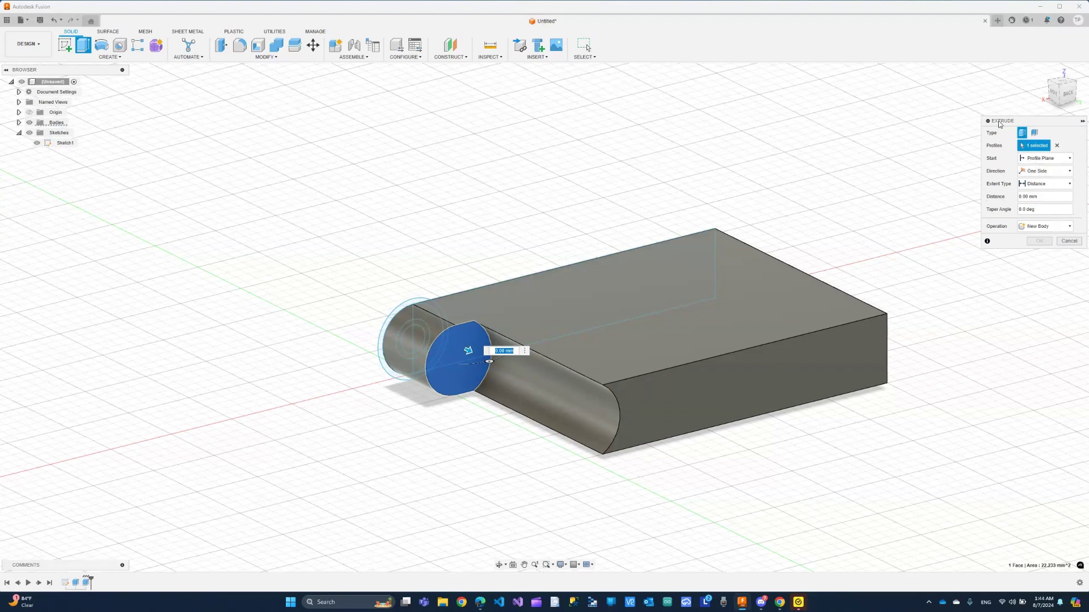
{"action": "left_click", "coordinate": [1041, 161]}
{"action": "left_click", "coordinate": [1033, 178]}
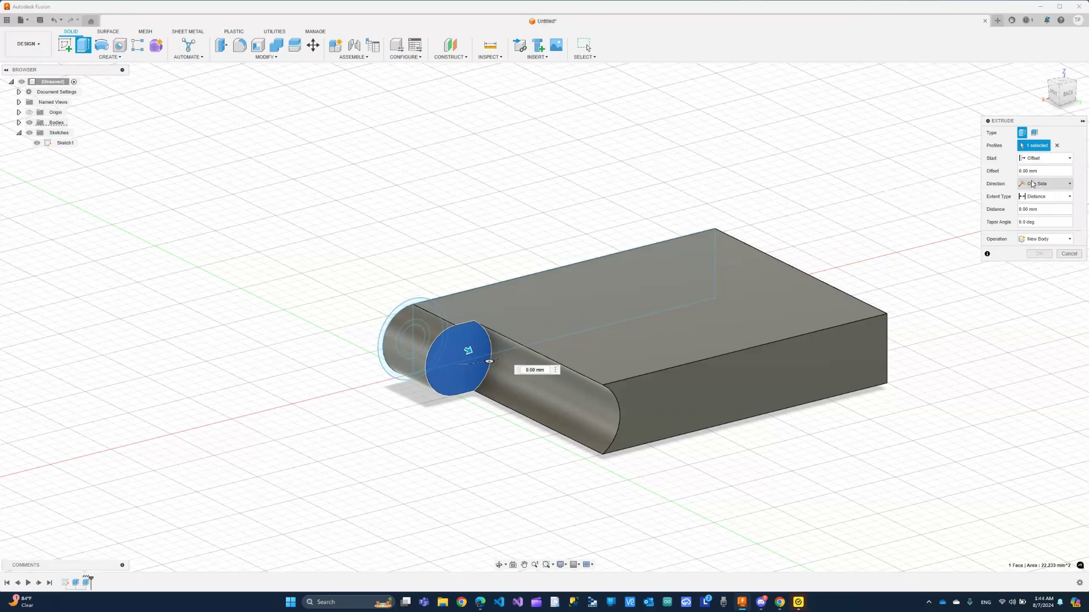
{"action": "left_click", "coordinate": [1019, 171]}
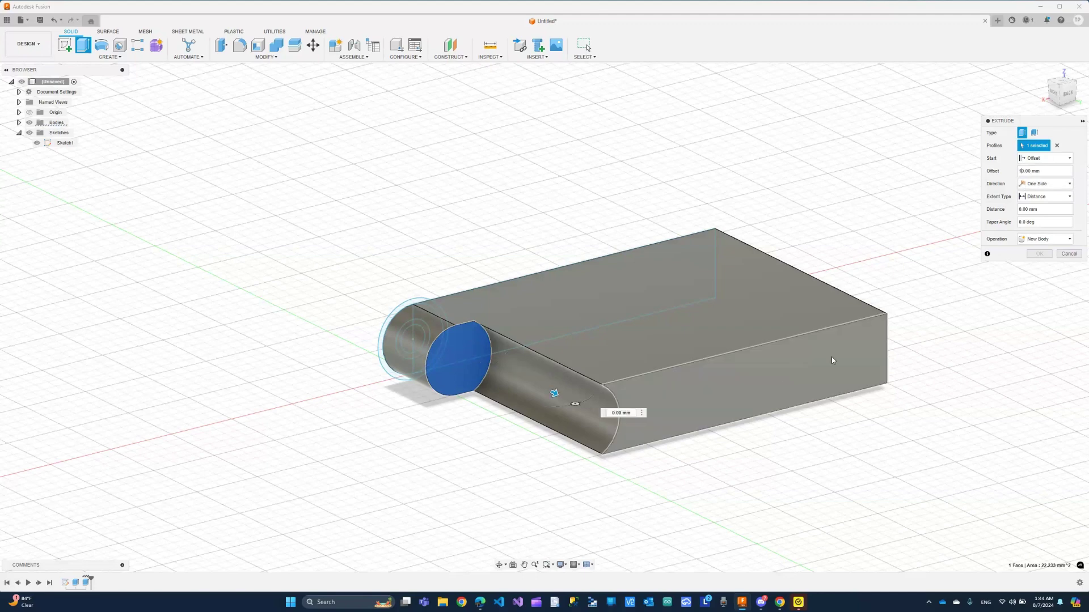
{"action": "left_click", "coordinate": [1024, 210]}
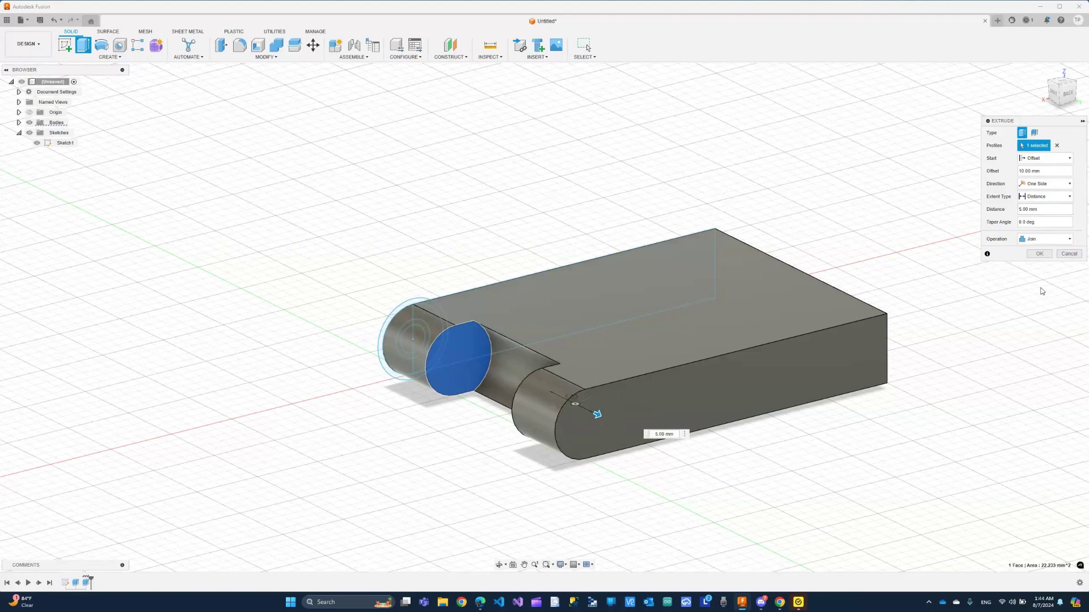
{"action": "left_click", "coordinate": [1039, 254]}
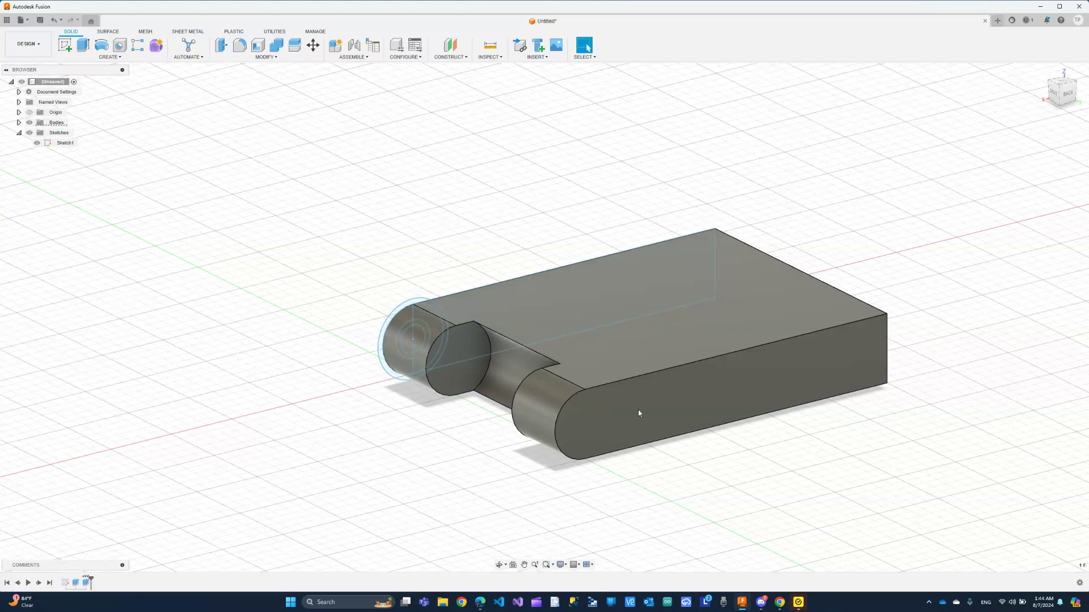
Step: Turn the view to the knuckle end and select both halves of the pin circle
{"action": "left_click", "coordinate": [499, 564]}
{"action": "left_click_drag", "start_coordinate": [445, 487], "coordinate": [527, 466]}
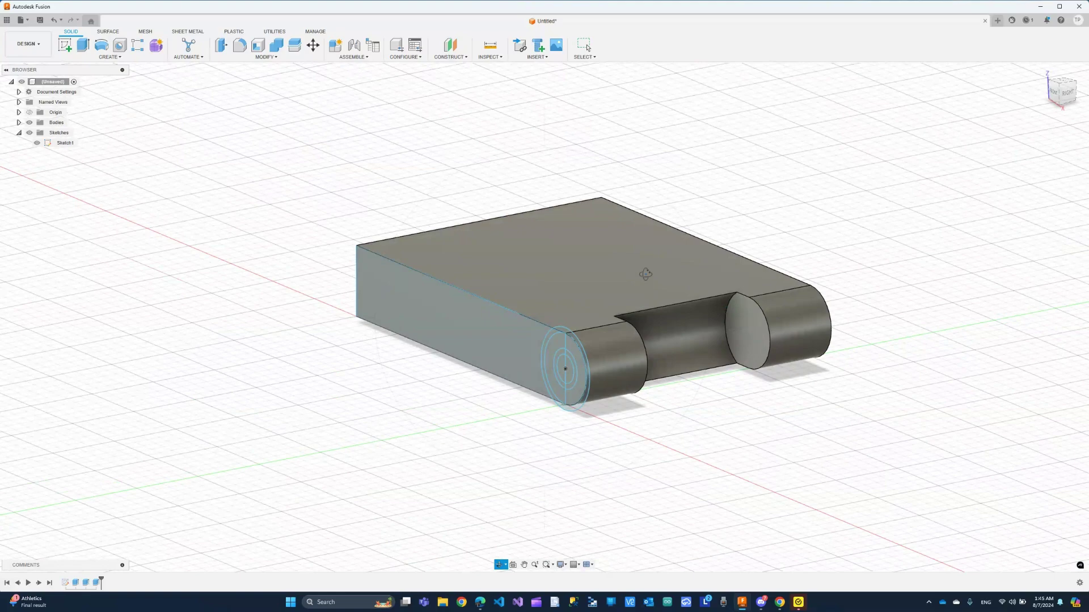
{"action": "left_click_drag", "start_coordinate": [645, 274], "coordinate": [647, 267]}
{"action": "scroll", "coordinate": [646, 268], "scroll_direction": "up", "scroll_amount": 2}
{"action": "scroll", "coordinate": [648, 269], "scroll_direction": "up", "scroll_amount": 2}
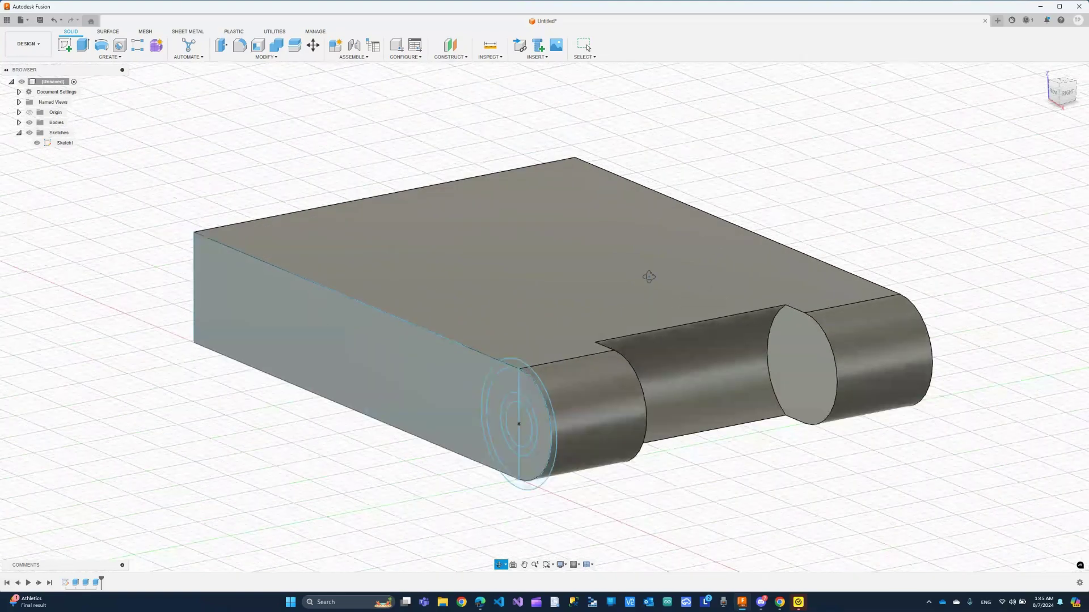
{"action": "key", "text": "Escape"}
{"action": "scroll", "coordinate": [522, 428], "scroll_direction": "up", "scroll_amount": 4}
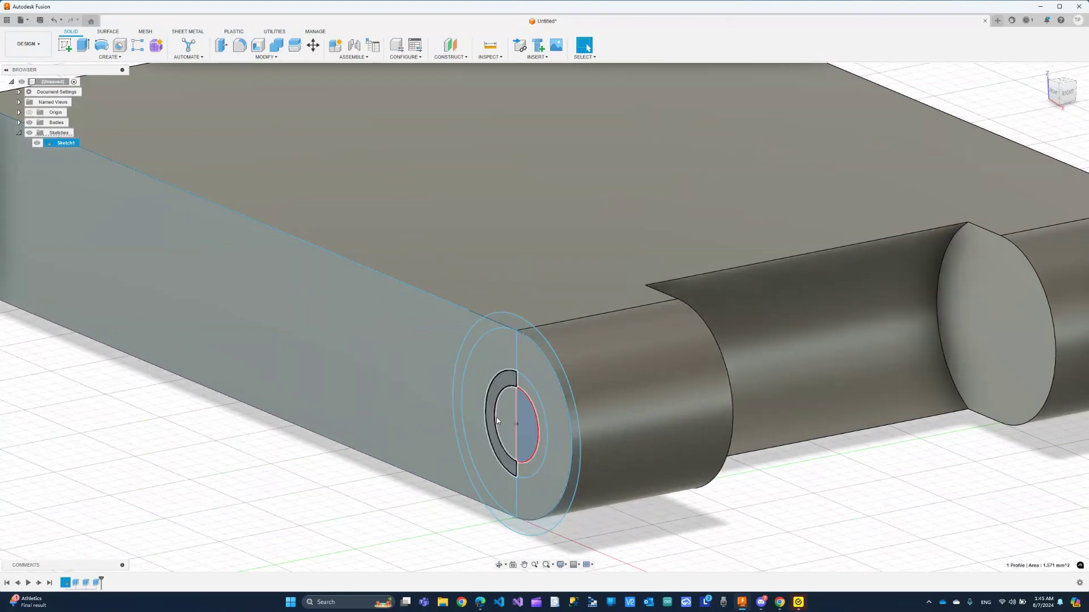
{"action": "left_click", "coordinate": [512, 422]}
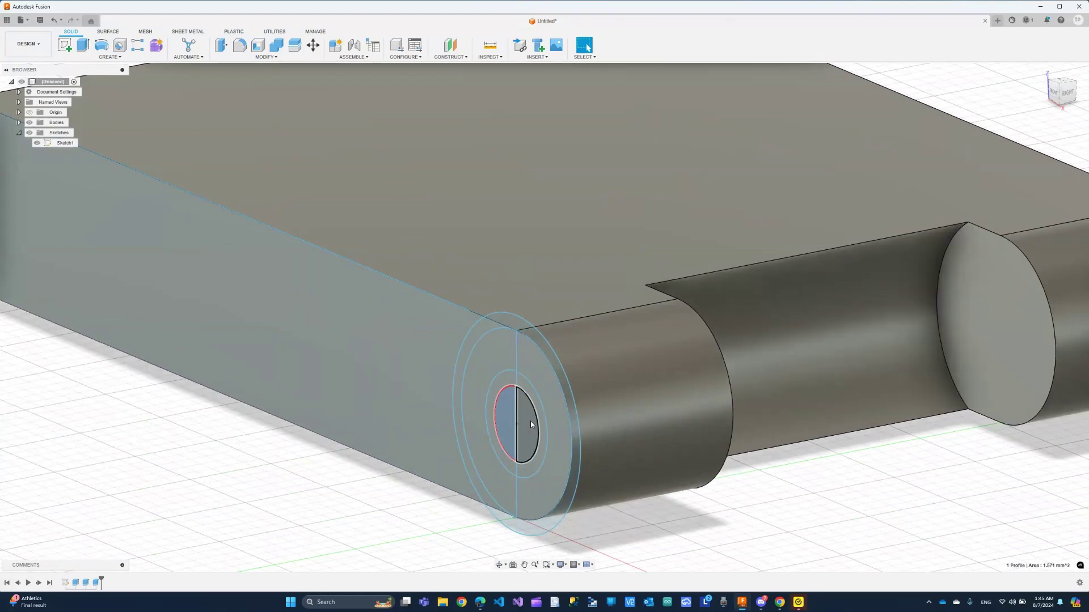
{"action": "left_click", "coordinate": [529, 421], "text": "shift"}
Step: Extrude the two pin profiles 20 mm with the Join operation
{"action": "left_click", "coordinate": [83, 45]}
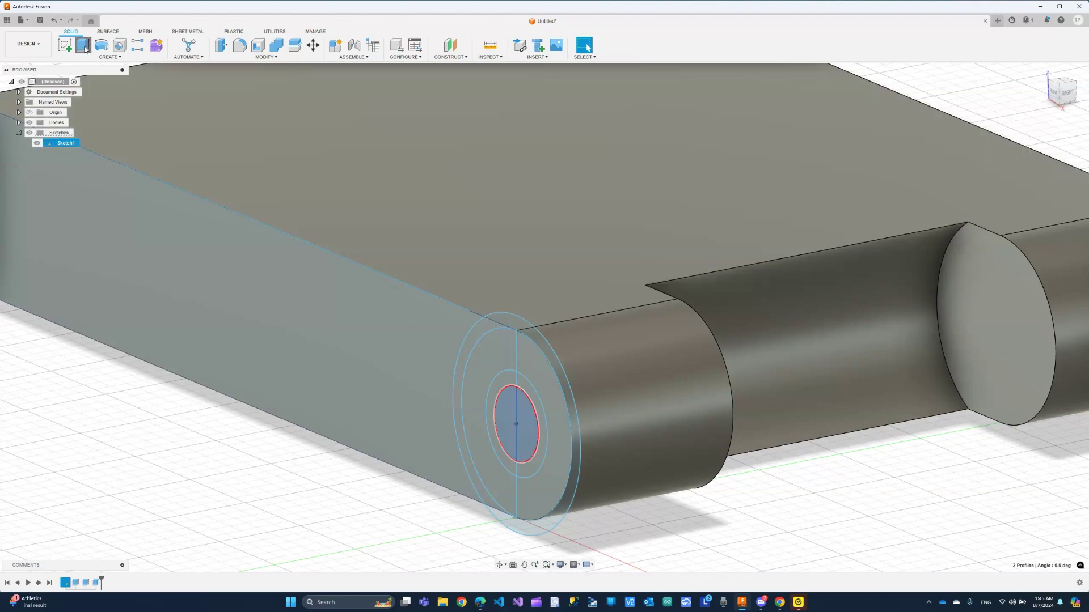
{"action": "type", "text": "20"}
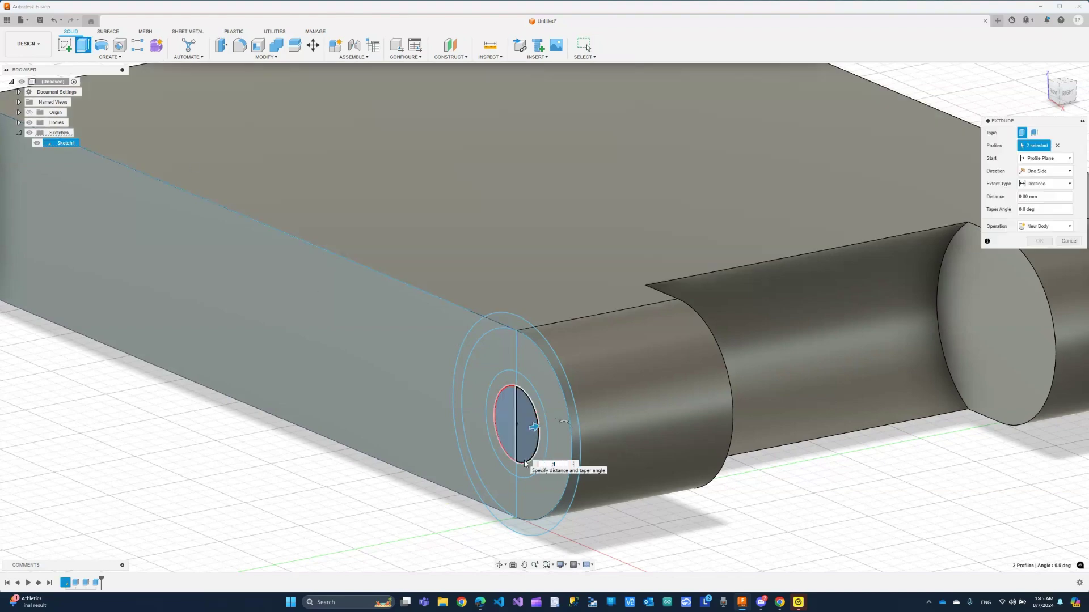
{"action": "left_click", "coordinate": [1038, 226]}
{"action": "left_click", "coordinate": [1036, 237]}
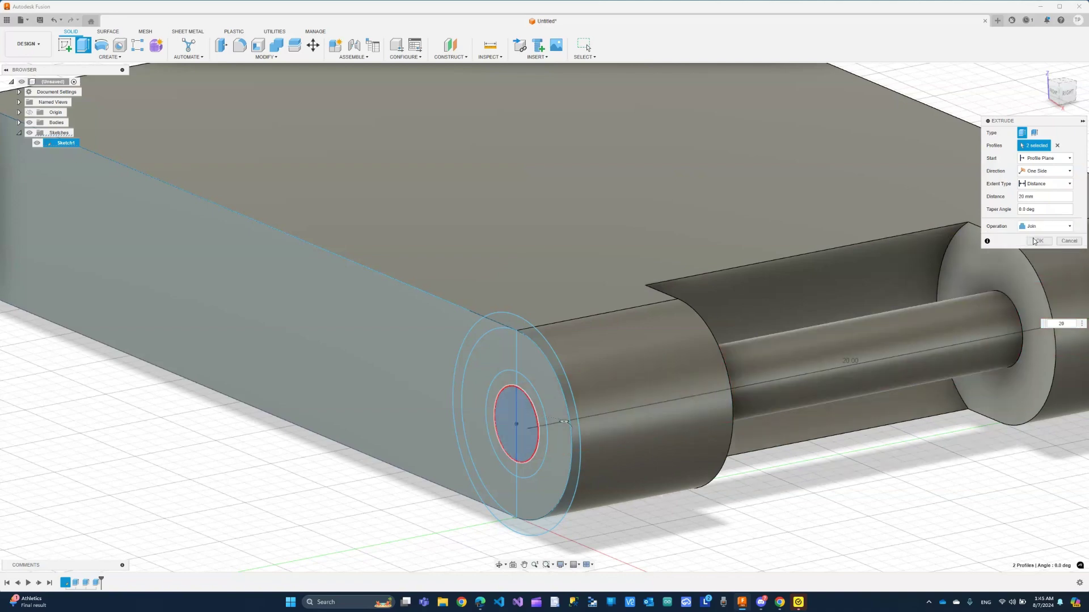
{"action": "left_click", "coordinate": [1036, 241]}
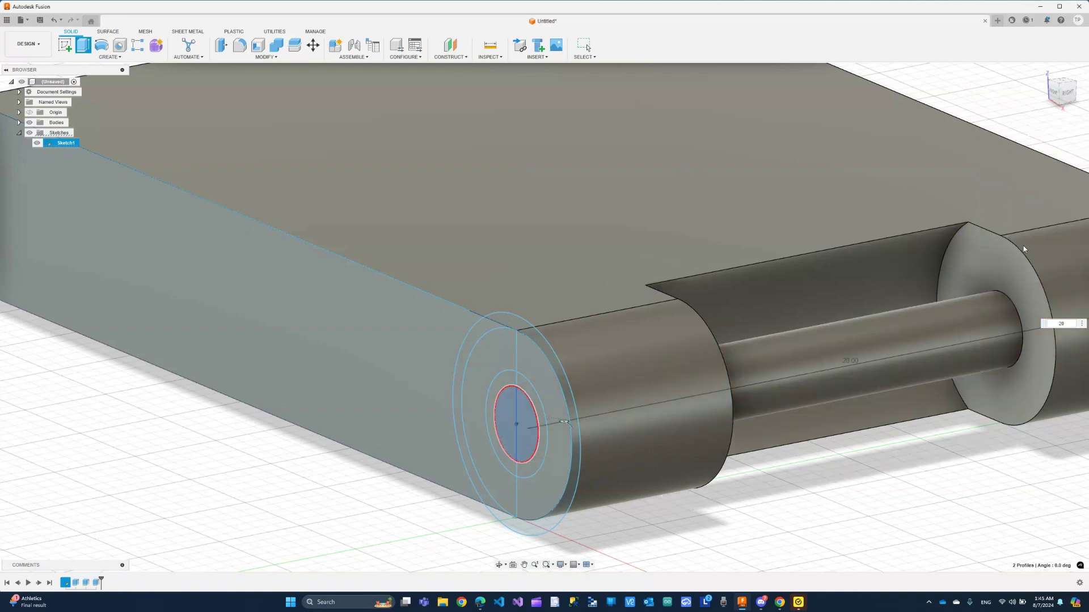
{"action": "scroll", "coordinate": [714, 394], "scroll_direction": "down", "scroll_amount": 5}
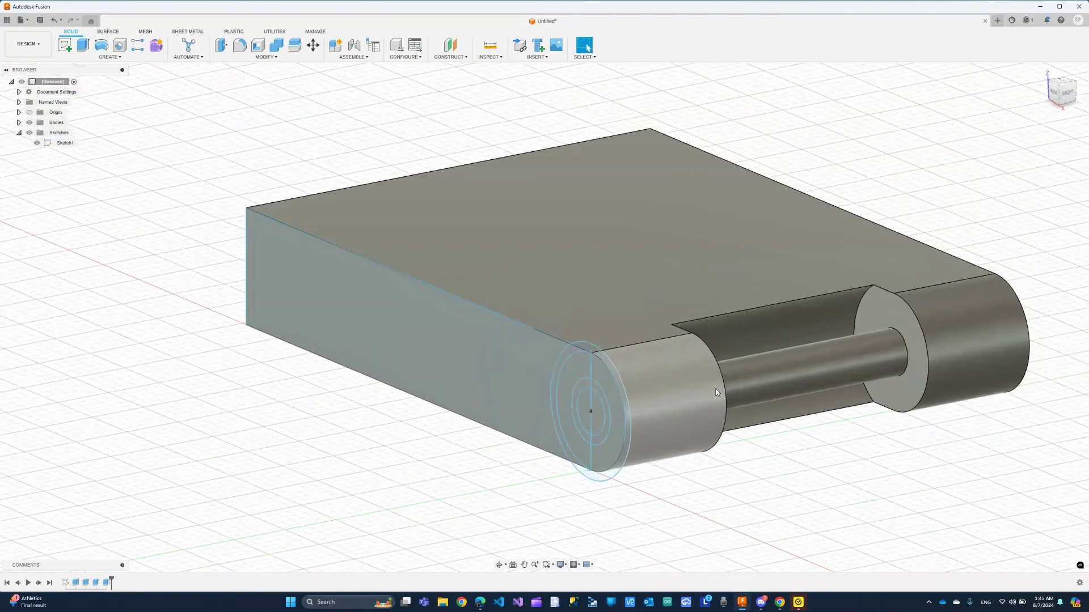
{"action": "scroll", "coordinate": [231, 241], "scroll_direction": "up", "scroll_amount": 3}
{"action": "scroll", "coordinate": [231, 241], "scroll_direction": "down", "scroll_amount": 5}
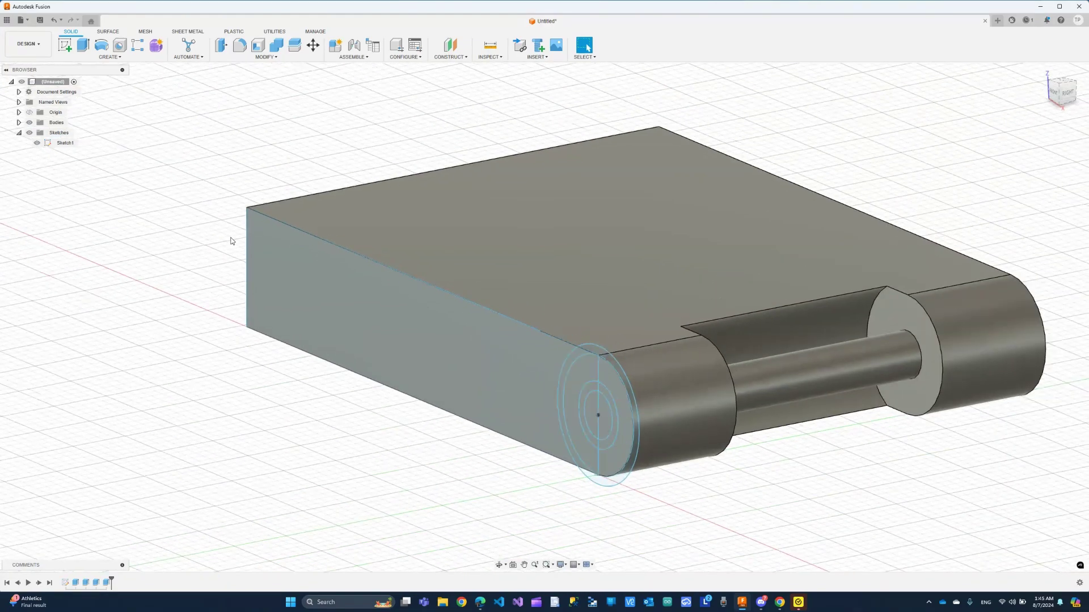
{"action": "scroll", "coordinate": [609, 251], "scroll_direction": "up", "scroll_amount": 2}
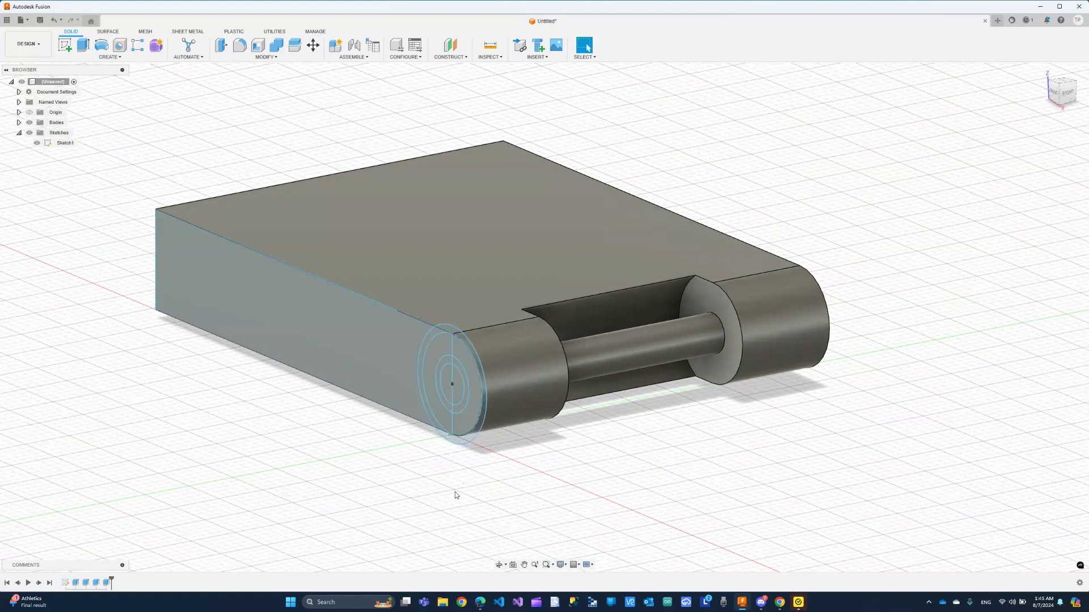
{"action": "scroll", "coordinate": [455, 493], "scroll_direction": "down", "scroll_amount": 1}
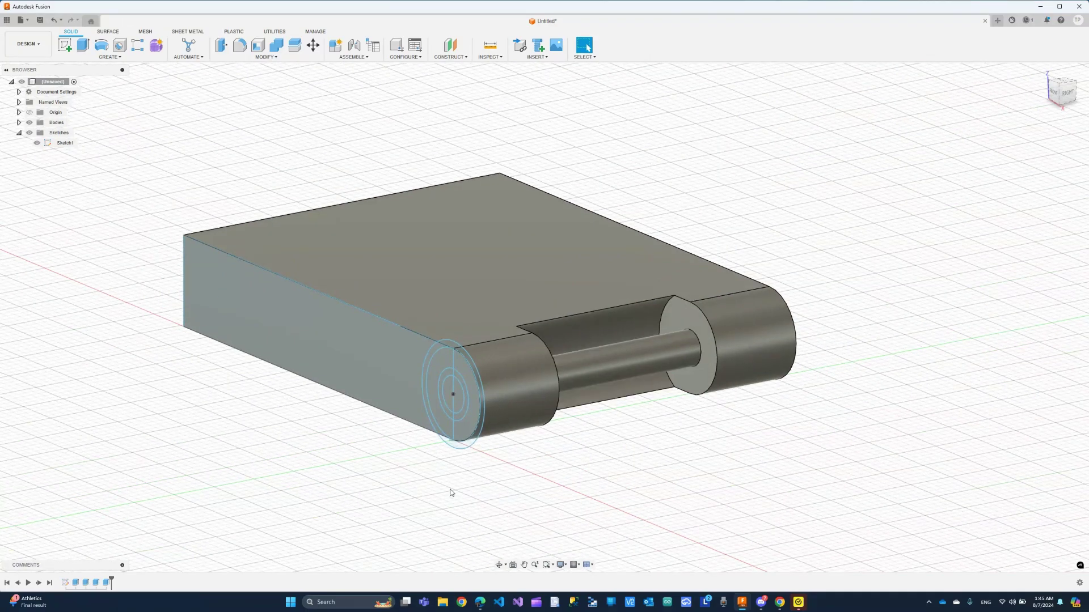
Step: In Sketch1, draw a 12.5 x 5 mm rectangle from the knuckle circle's top down to the red axis
{"action": "double_click", "coordinate": [58, 144]}
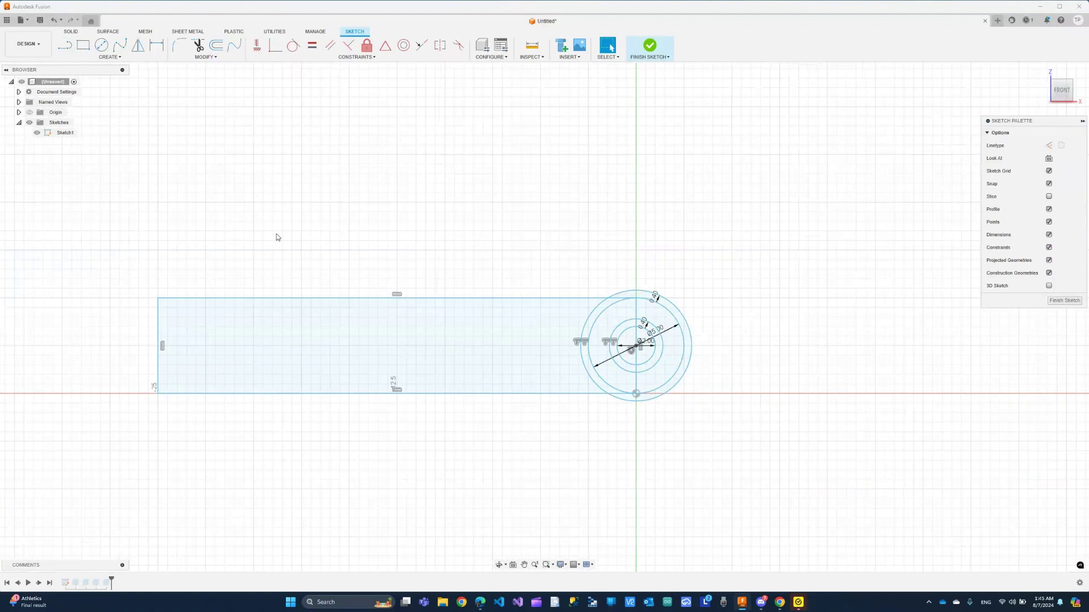
{"action": "scroll", "coordinate": [832, 366], "scroll_direction": "down", "scroll_amount": 1}
{"action": "scroll", "coordinate": [822, 350], "scroll_direction": "up", "scroll_amount": 3}
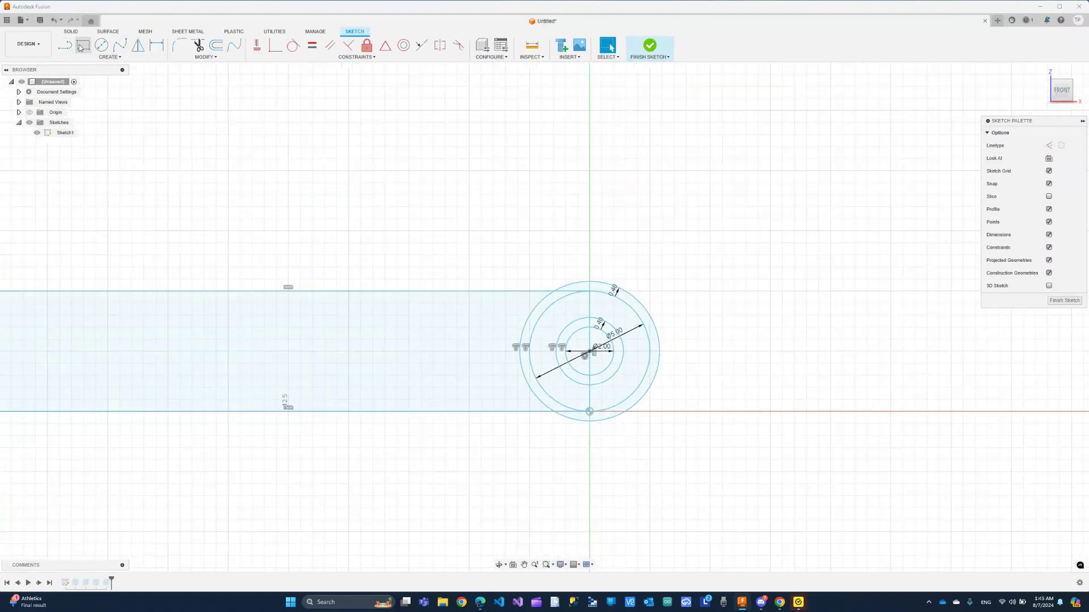
{"action": "key", "text": "r"}
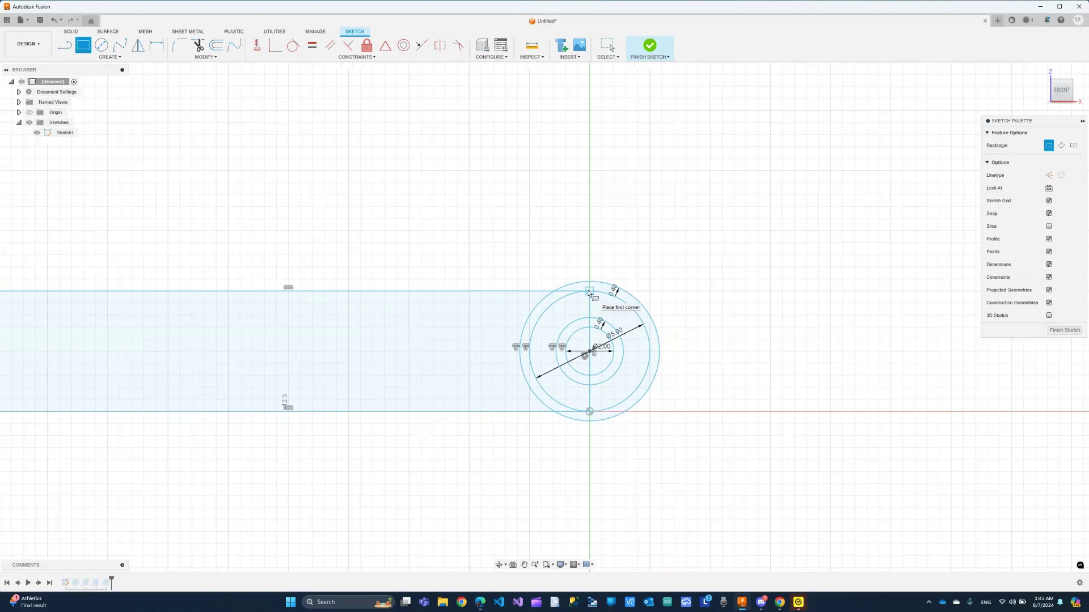
{"action": "left_click", "coordinate": [593, 292]}
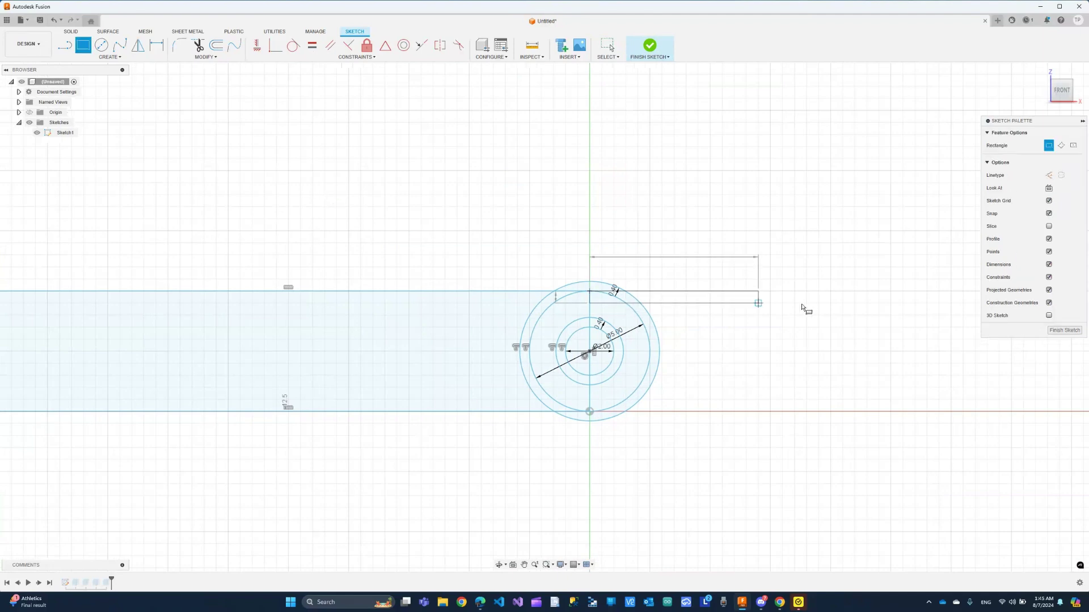
{"action": "left_click", "coordinate": [890, 412]}
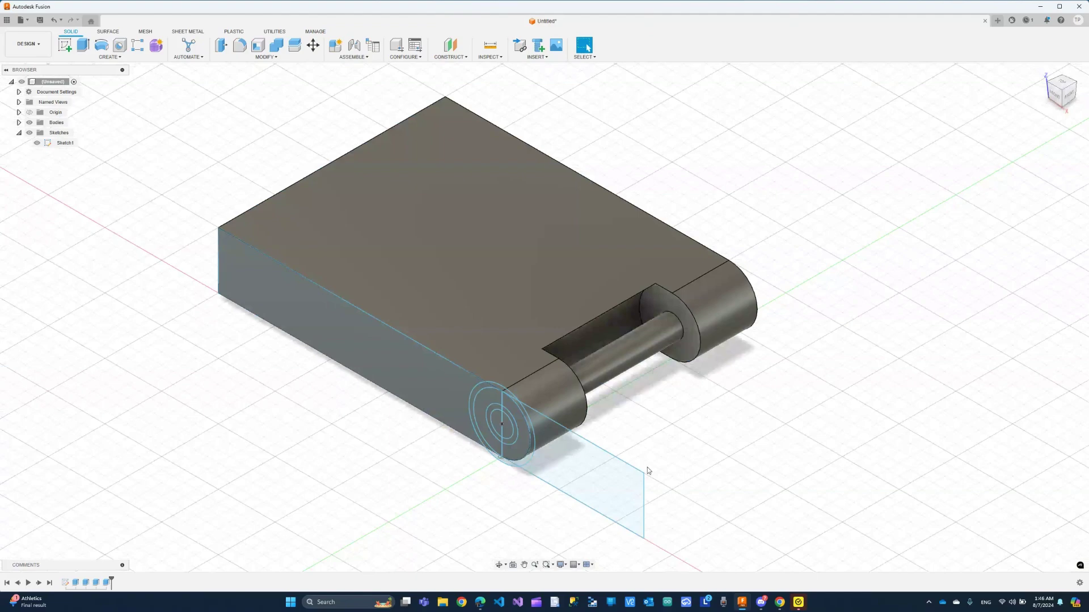
Step: Zoom in and select the rectangle profile plus the three half-ring profiles at the knuckle end
{"action": "scroll", "coordinate": [576, 438], "scroll_direction": "up", "scroll_amount": 2}
{"action": "scroll", "coordinate": [579, 436], "scroll_direction": "down", "scroll_amount": 2}
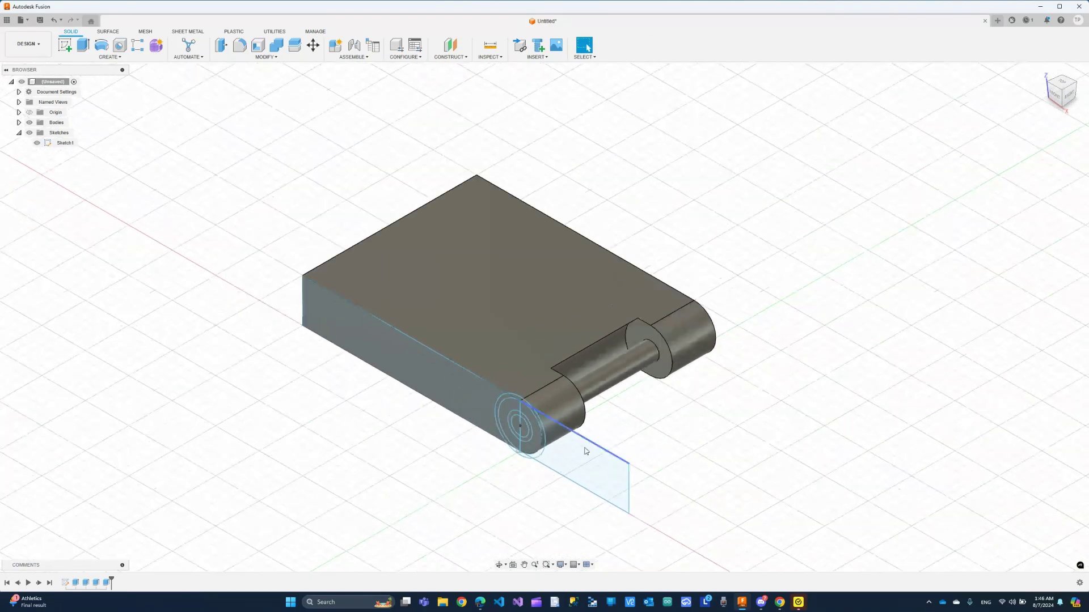
{"action": "scroll", "coordinate": [652, 519], "scroll_direction": "up", "scroll_amount": 3}
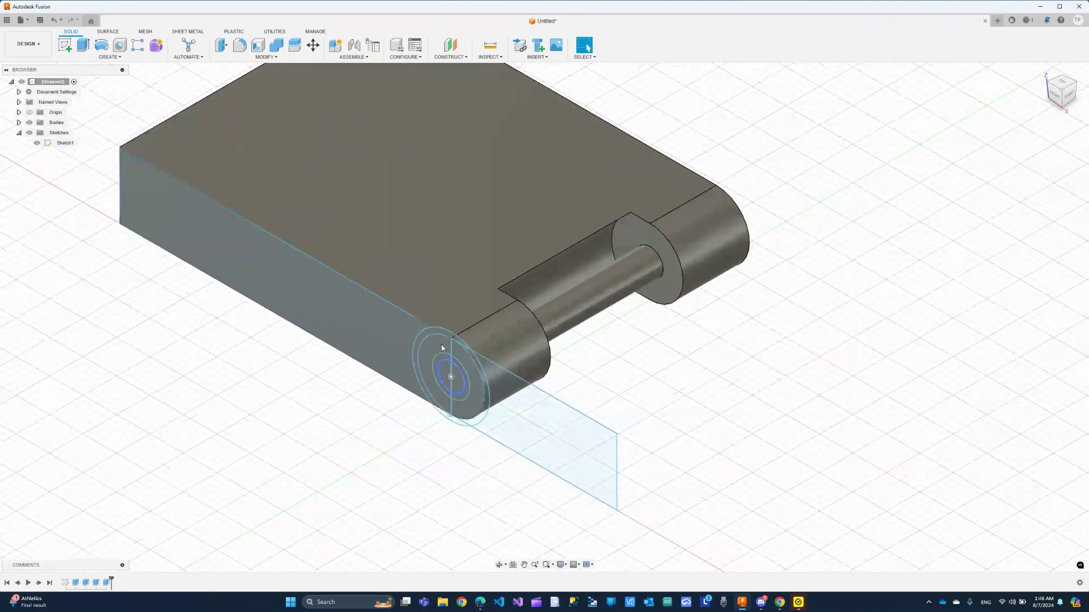
{"action": "scroll", "coordinate": [492, 399], "scroll_direction": "up", "scroll_amount": 1}
{"action": "scroll", "coordinate": [497, 435], "scroll_direction": "up", "scroll_amount": 1}
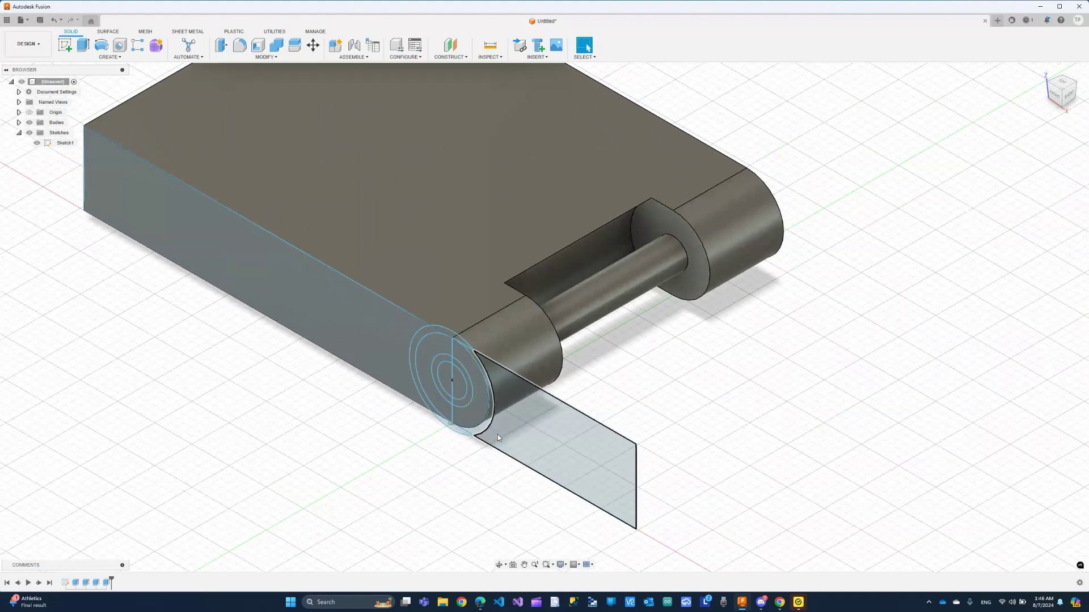
{"action": "scroll", "coordinate": [497, 434], "scroll_direction": "up", "scroll_amount": 1}
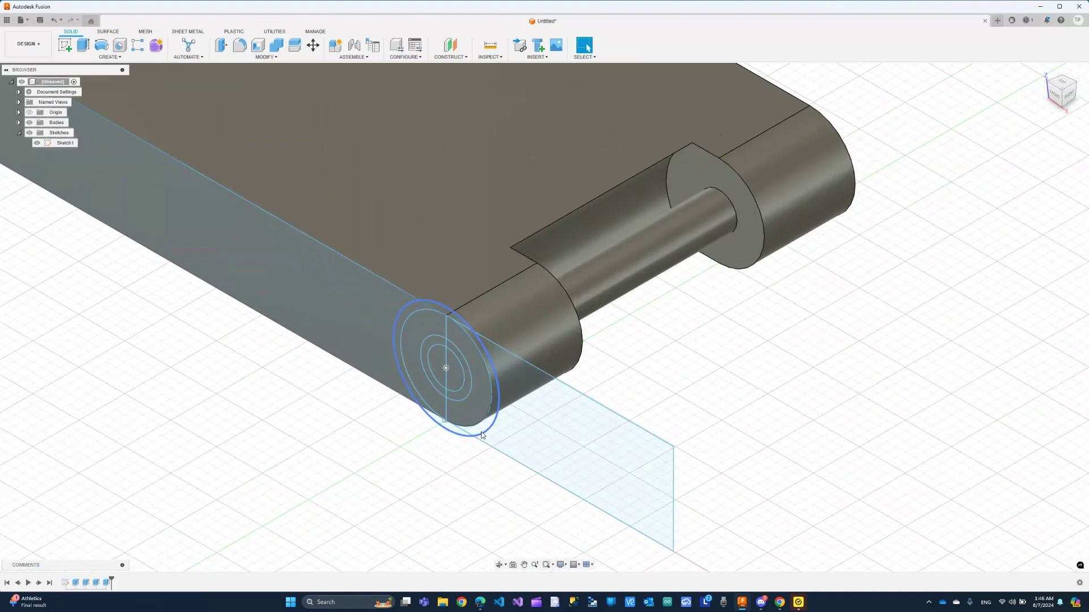
{"action": "scroll", "coordinate": [545, 425], "scroll_direction": "up", "scroll_amount": 1}
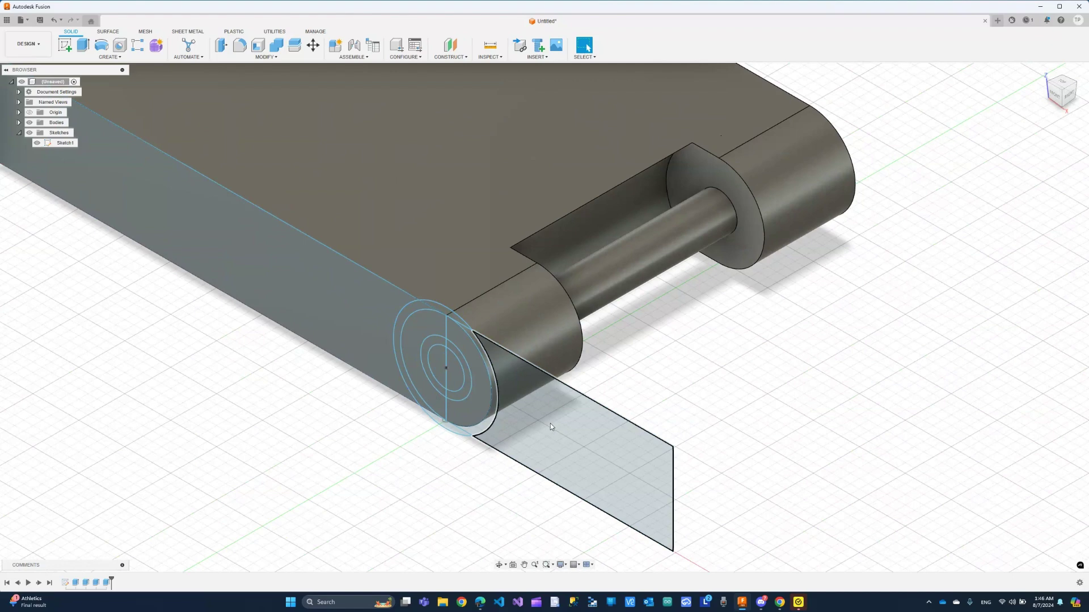
{"action": "left_click", "coordinate": [494, 418]}
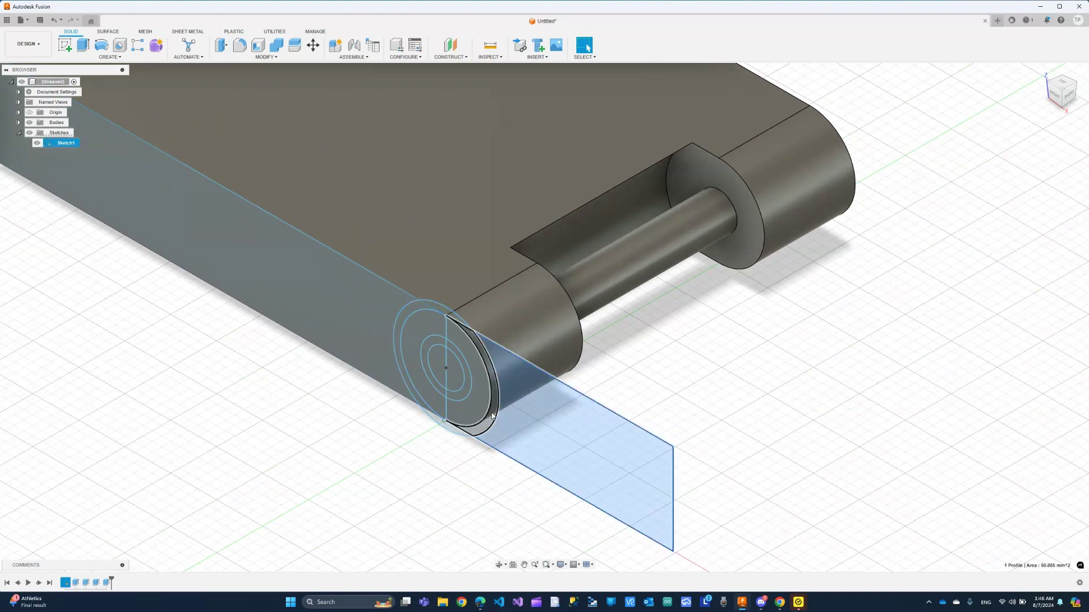
{"action": "left_click", "coordinate": [481, 404], "text": "shift"}
{"action": "left_click", "coordinate": [457, 346], "text": "shift"}
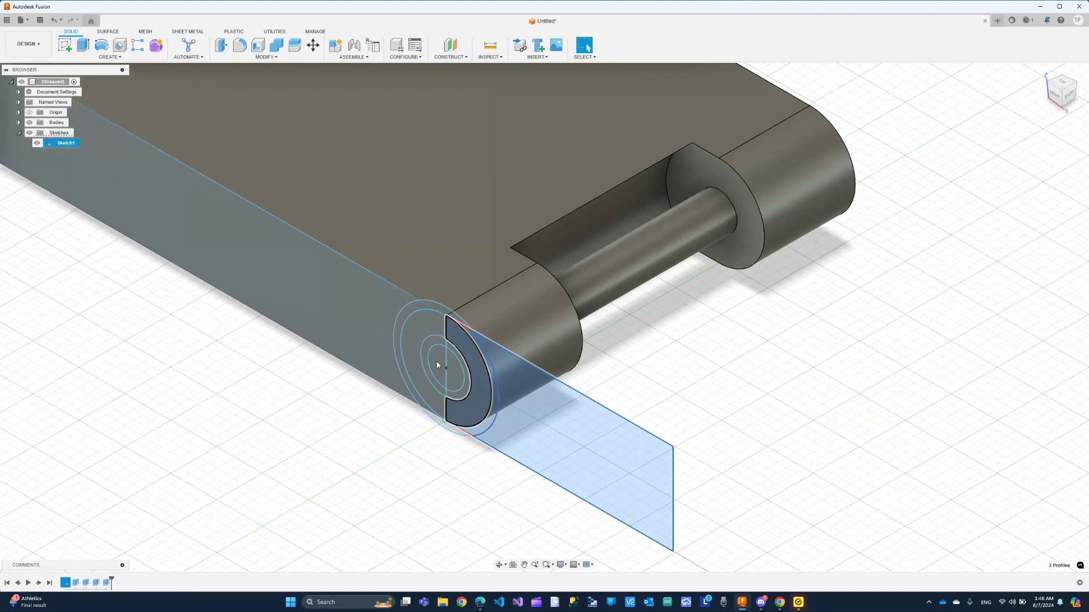
{"action": "left_click", "coordinate": [422, 359], "text": "shift"}
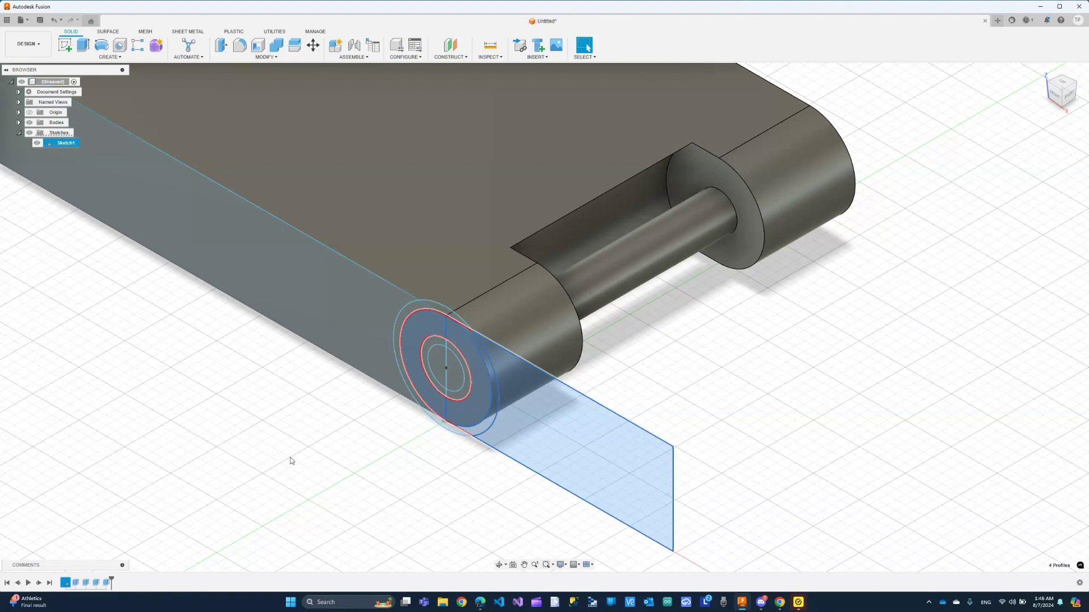
Step: Extrude the four profiles as a New Body from a 5.40 mm offset, 9.20 mm long
{"action": "left_click", "coordinate": [82, 50]}
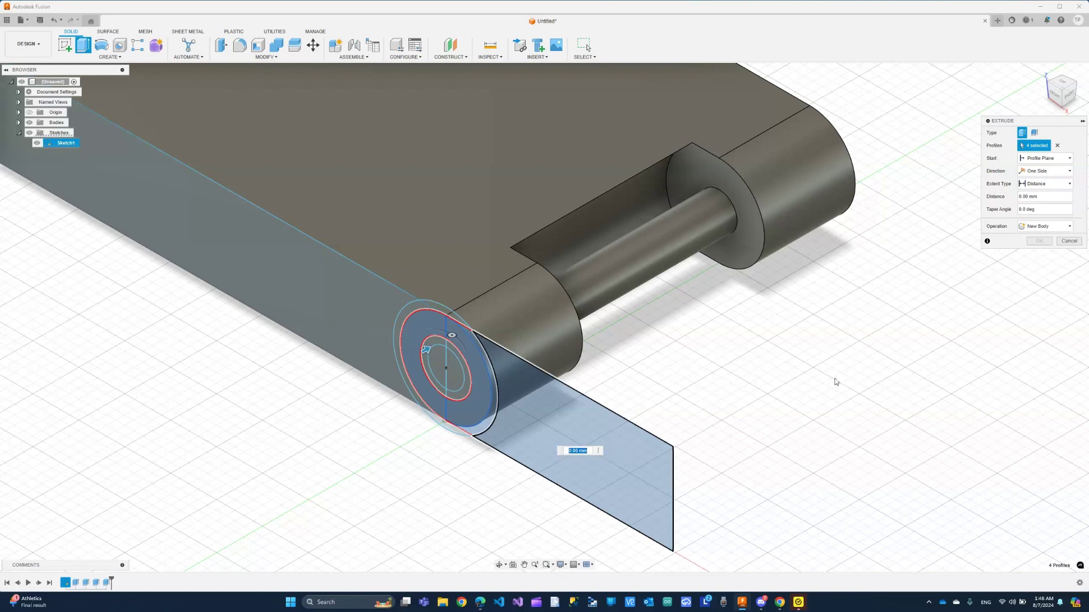
{"action": "left_click", "coordinate": [1028, 160]}
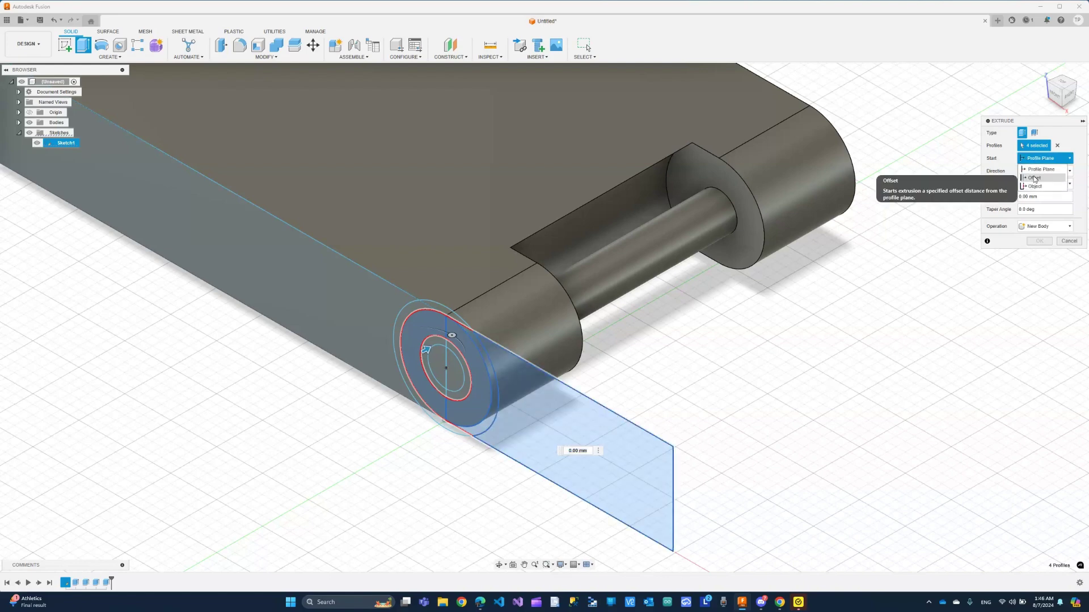
{"action": "left_click", "coordinate": [1029, 178]}
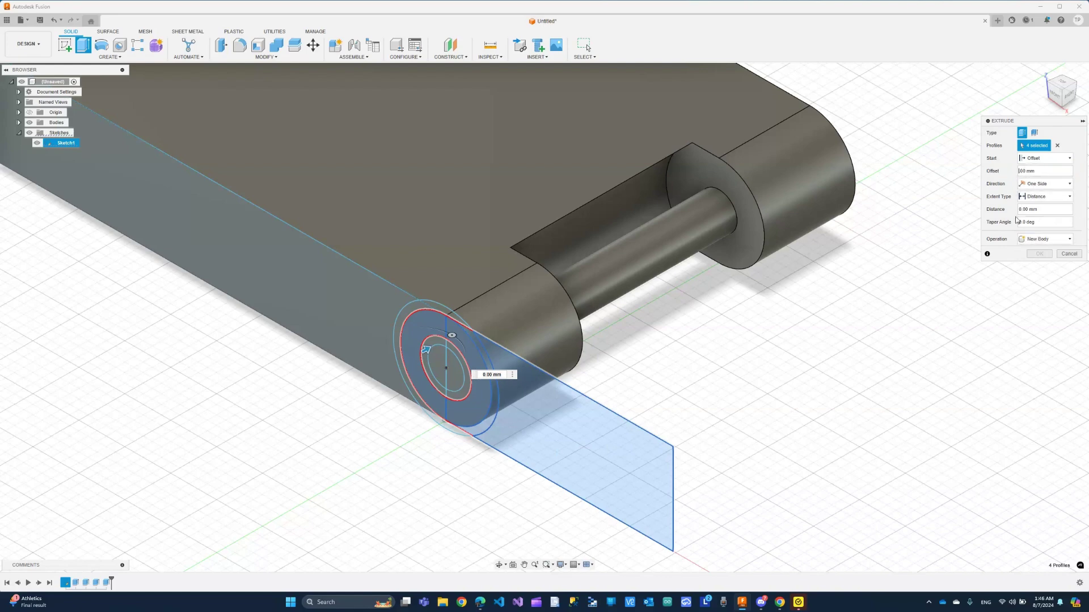
{"action": "type", "text": "5 4"}
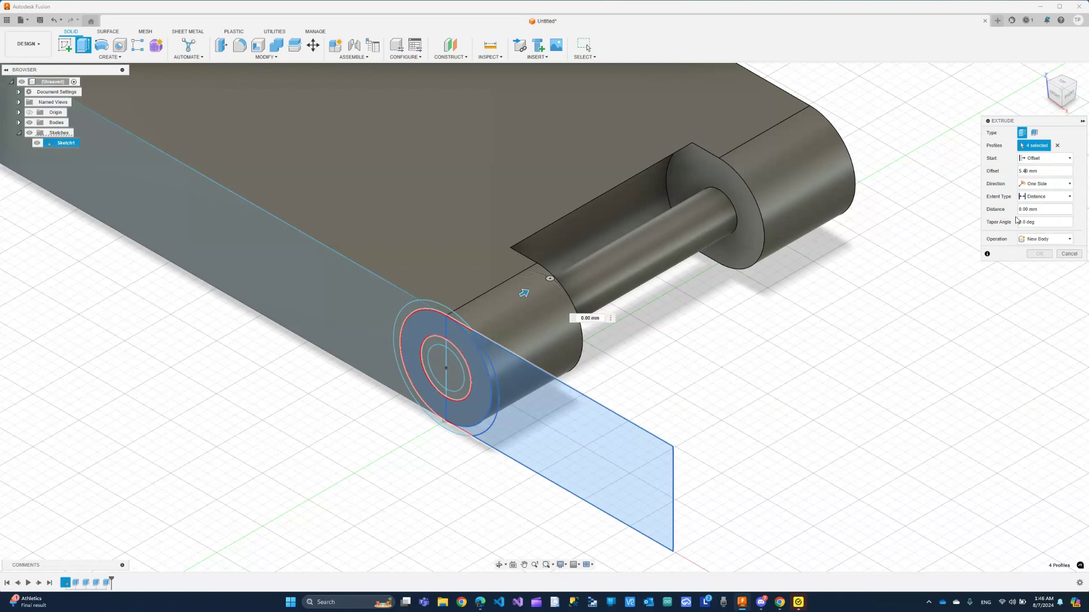
{"action": "left_click", "coordinate": [1020, 209]}
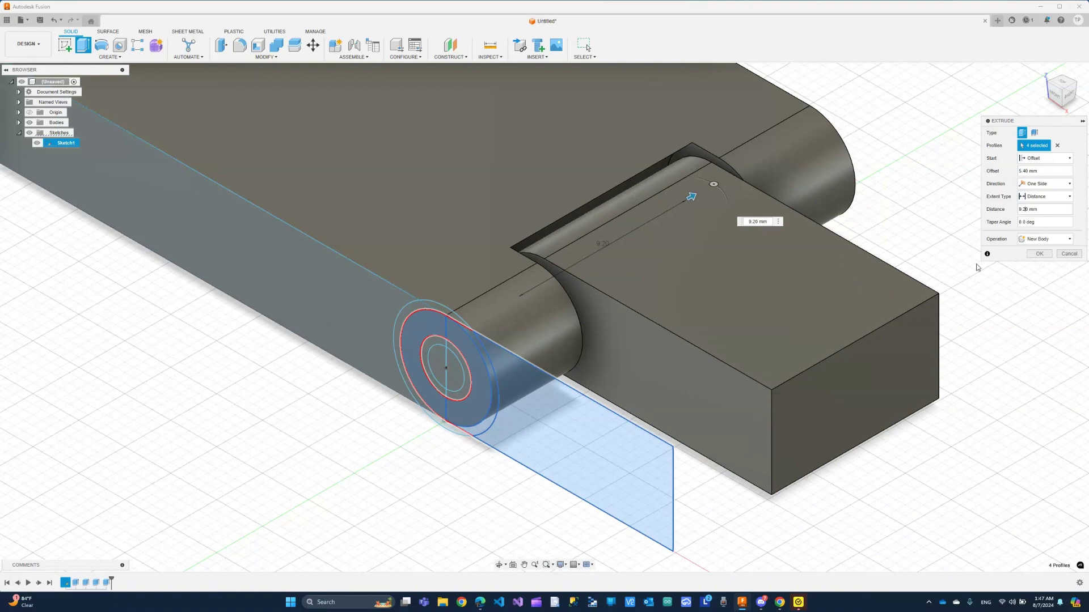
{"action": "left_click", "coordinate": [1039, 253]}
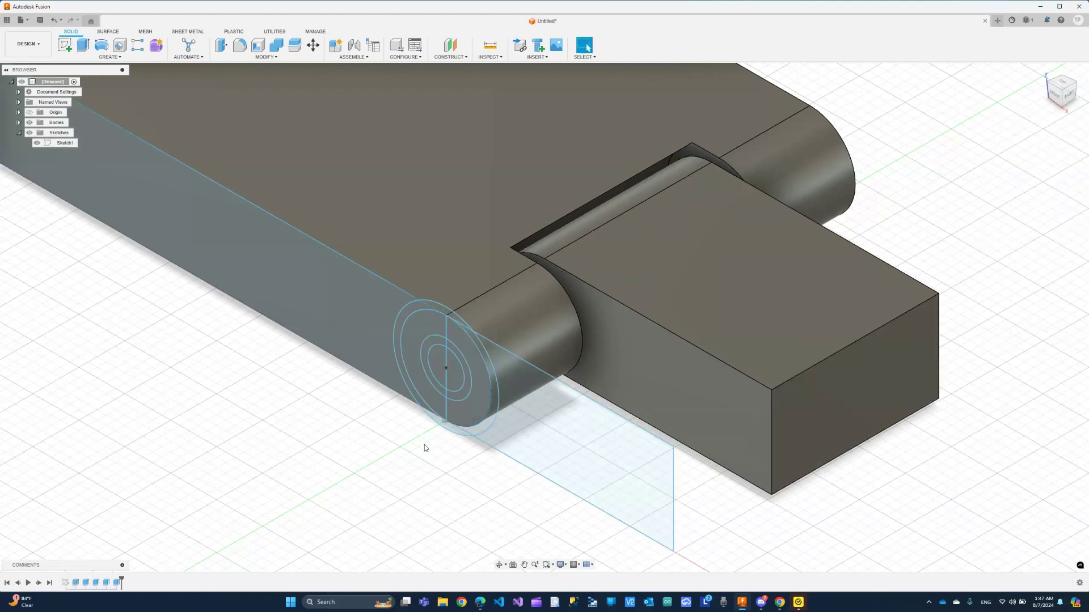
{"action": "scroll", "coordinate": [443, 360], "scroll_direction": "up", "scroll_amount": 3}
{"action": "scroll", "coordinate": [443, 361], "scroll_direction": "down", "scroll_amount": 5}
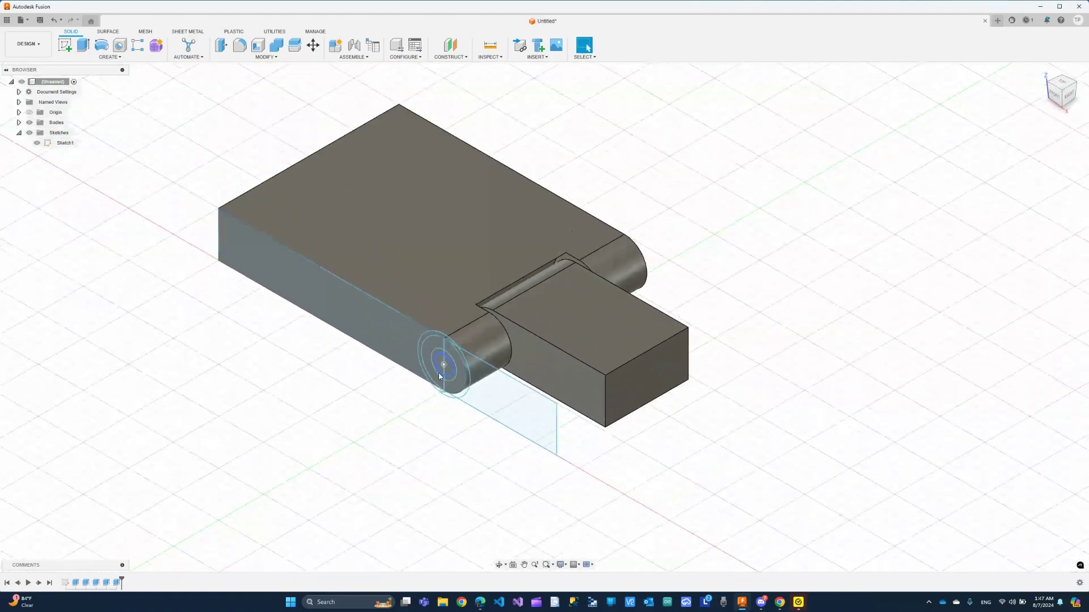
{"action": "left_click", "coordinate": [499, 565]}
{"action": "left_click_drag", "start_coordinate": [593, 482], "coordinate": [471, 248]}
{"action": "scroll", "coordinate": [471, 248], "scroll_direction": "up", "scroll_amount": 6}
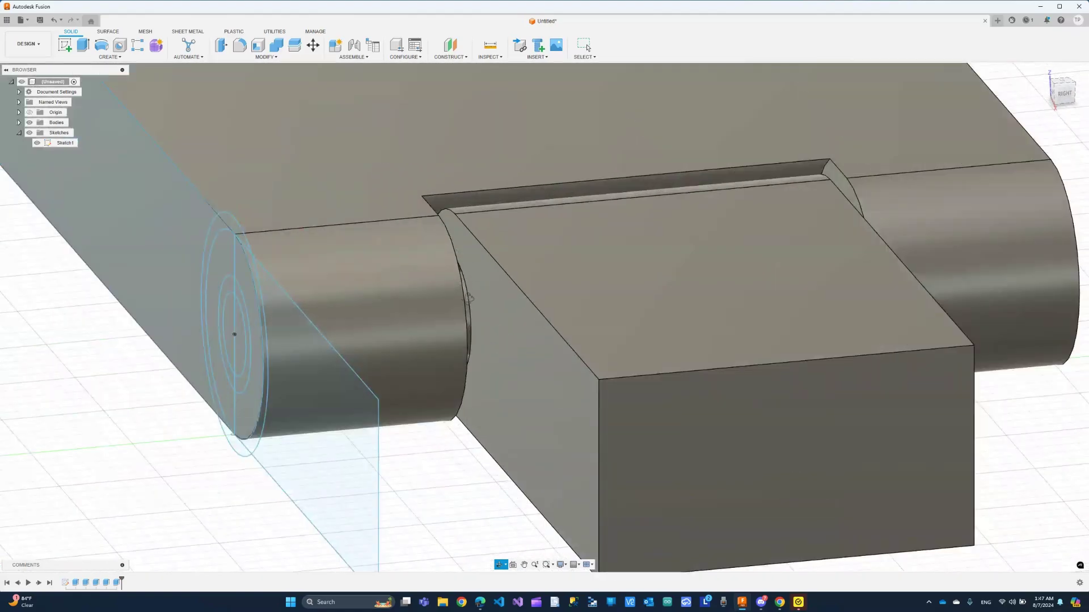
{"action": "scroll", "coordinate": [474, 319], "scroll_direction": "down", "scroll_amount": 5}
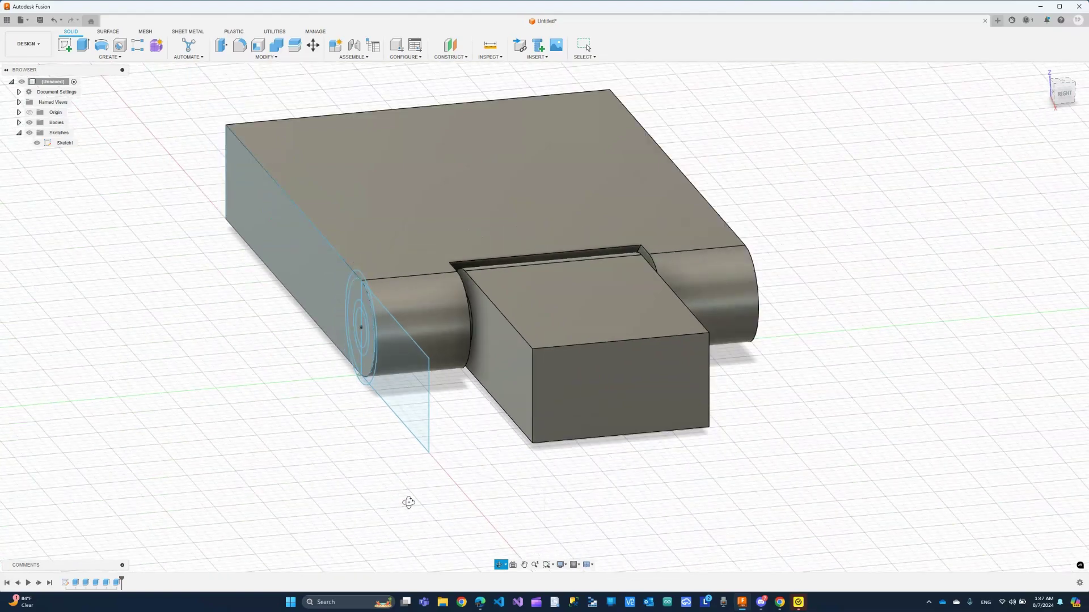
{"action": "left_click_drag", "start_coordinate": [406, 503], "coordinate": [434, 504]}
{"action": "key", "text": "Escape"}
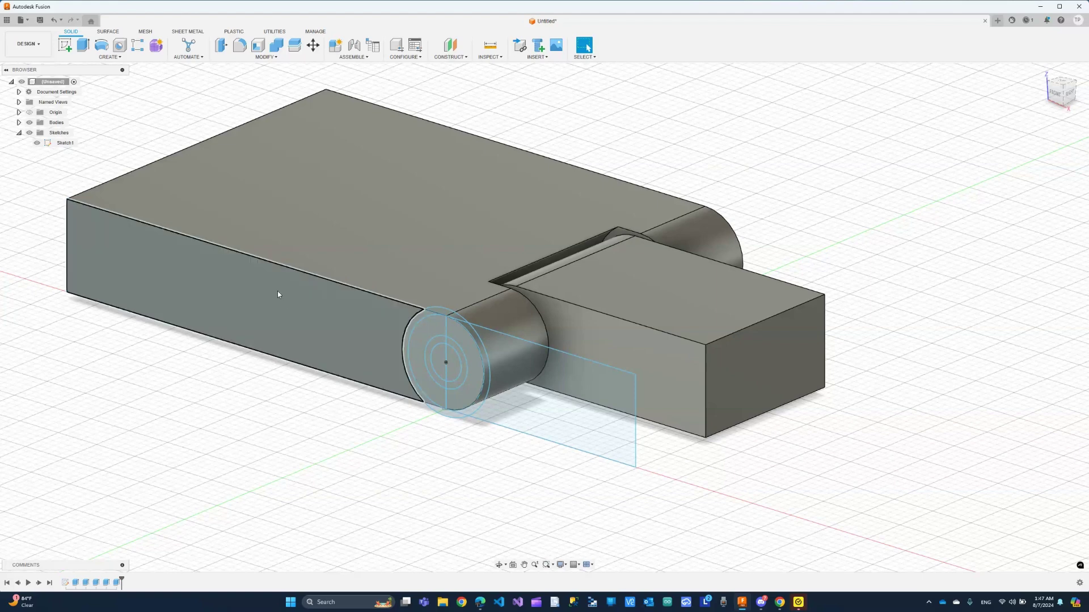
{"action": "left_click", "coordinate": [114, 203]}
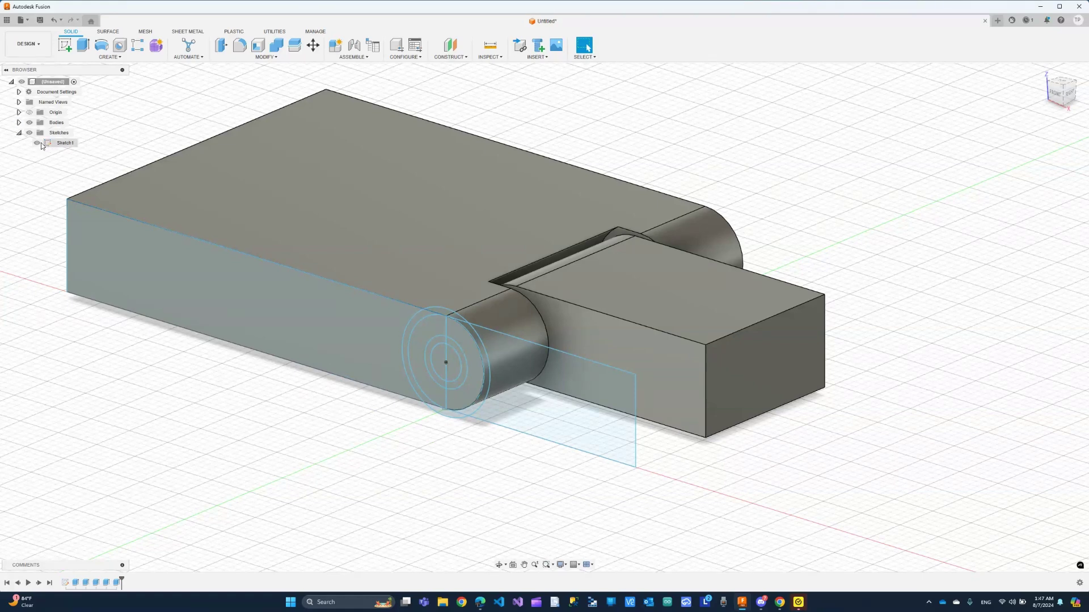
Step: Hide Sketch1 and create components from Body1 and Body2, giving Component1:1 and Component2:1
{"action": "left_click", "coordinate": [37, 143]}
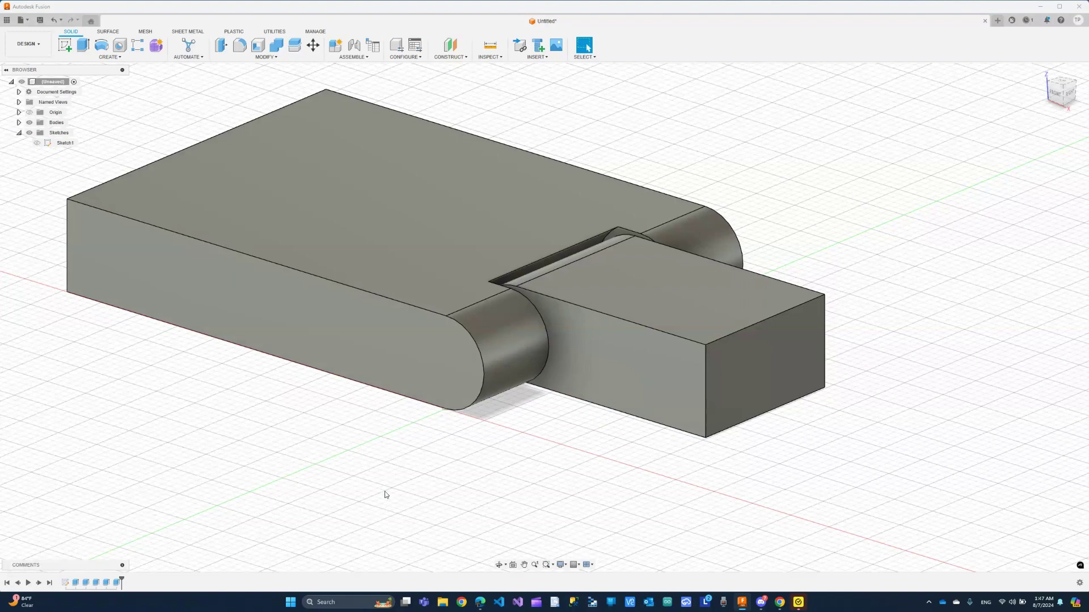
{"action": "left_click", "coordinate": [19, 122]}
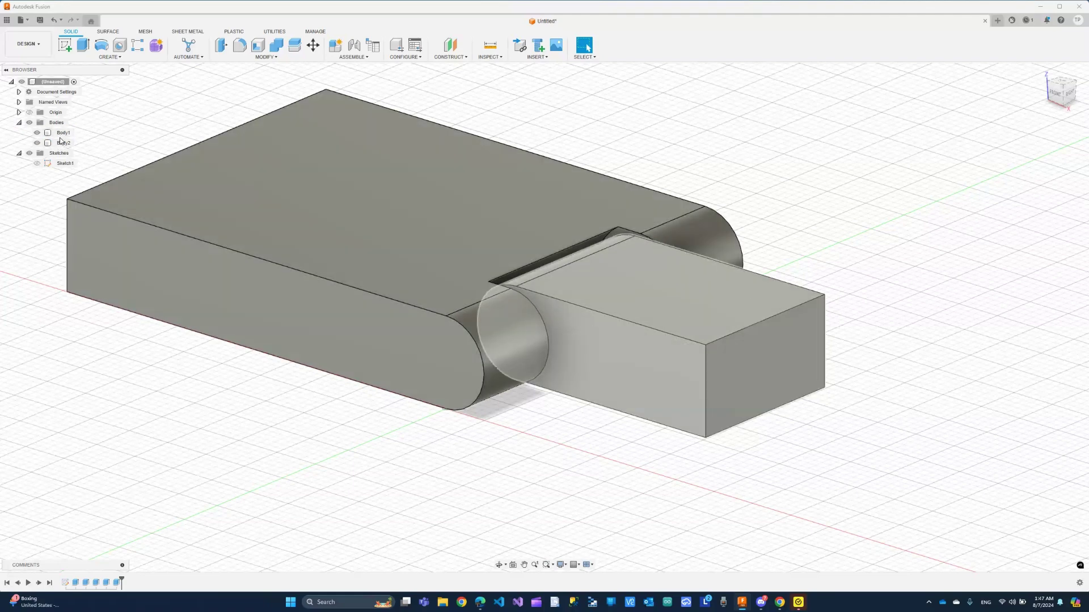
{"action": "right_click", "coordinate": [62, 133]}
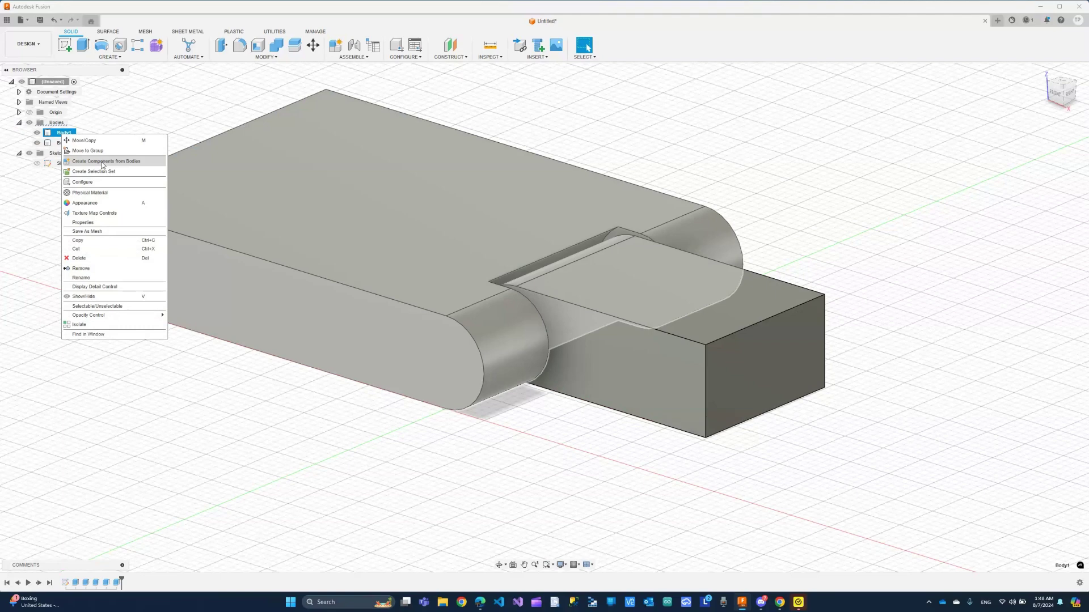
{"action": "left_click", "coordinate": [103, 162]}
{"action": "right_click", "coordinate": [66, 133]}
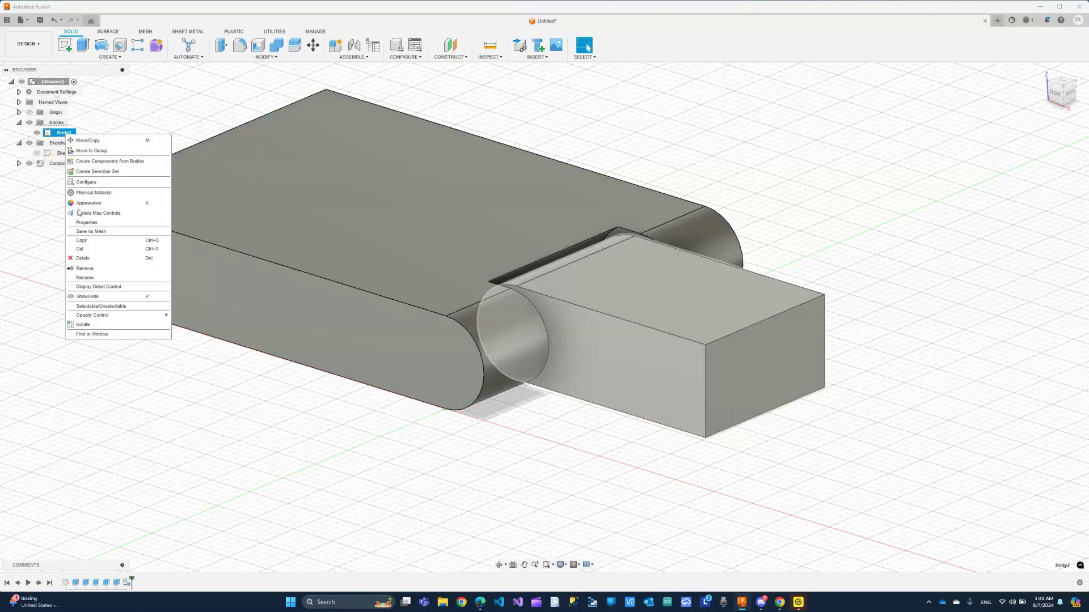
{"action": "left_click", "coordinate": [93, 162]}
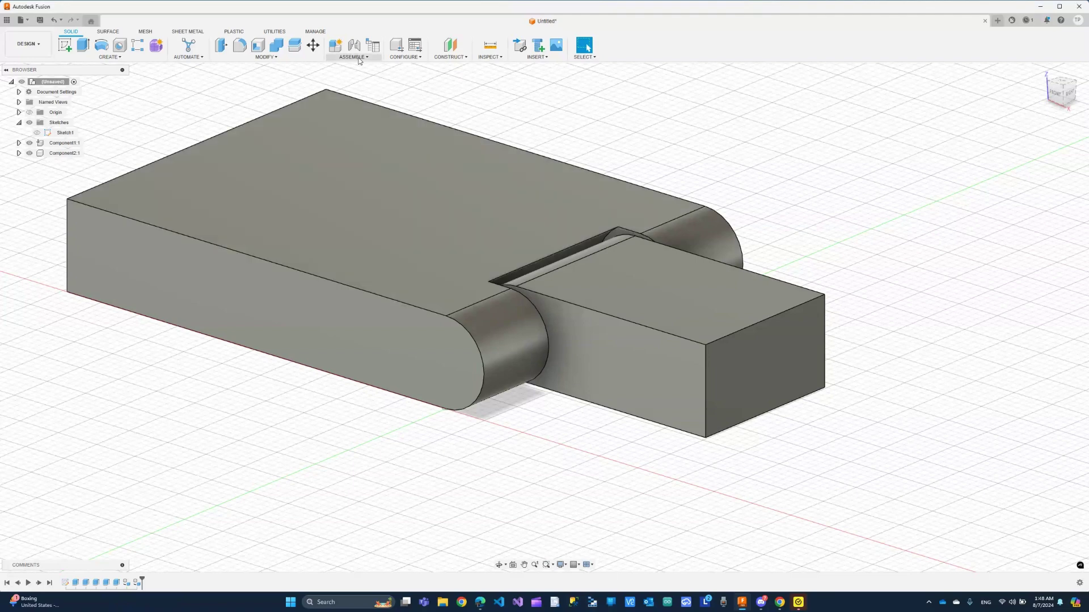
{"action": "left_click", "coordinate": [359, 59]}
{"action": "left_click", "coordinate": [355, 76]}
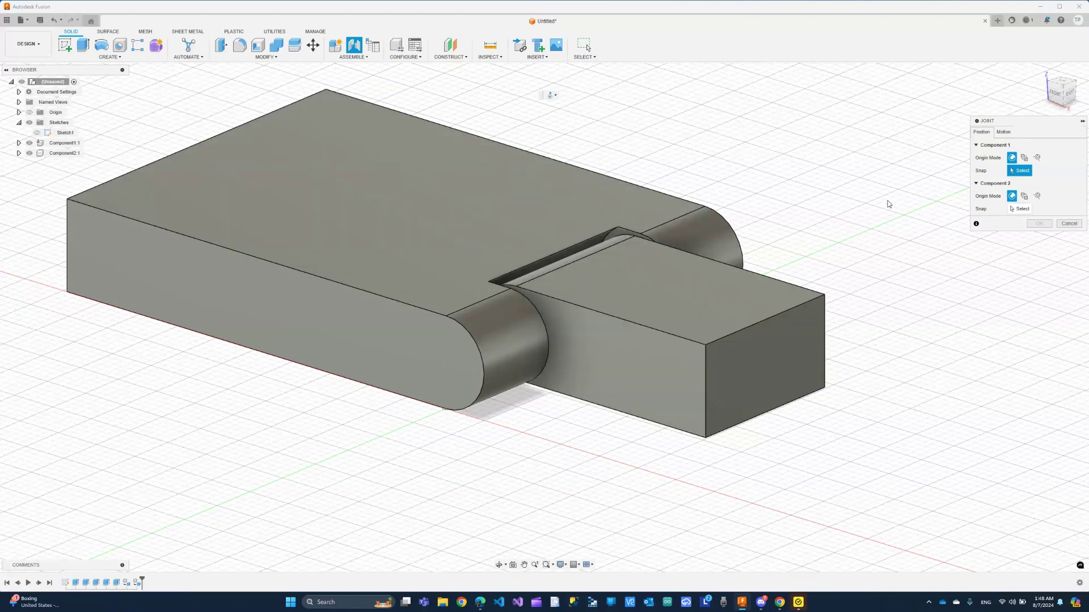
{"action": "left_click", "coordinate": [1000, 134]}
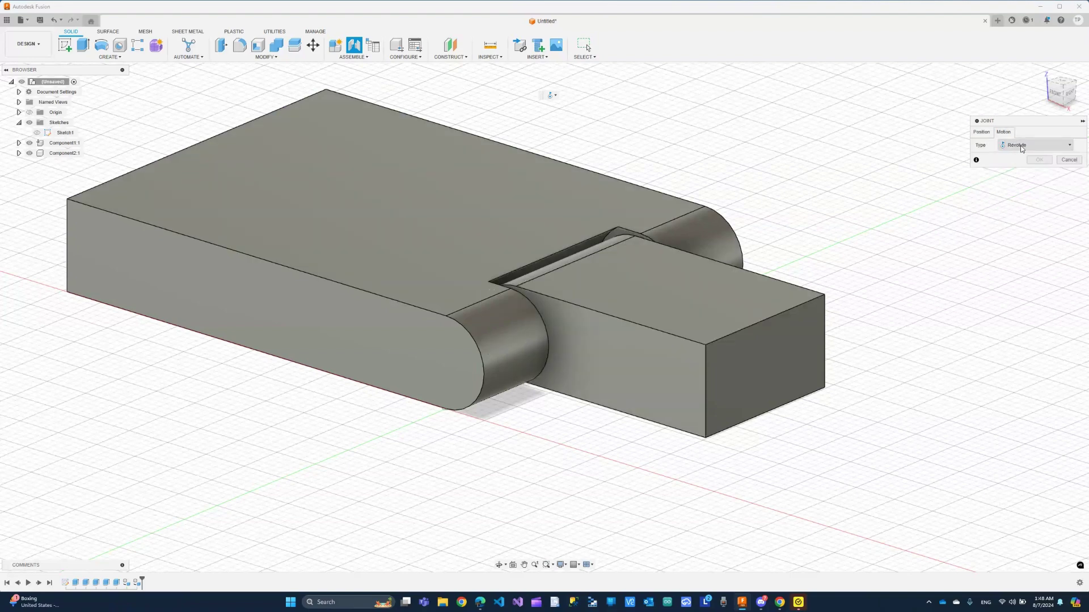
{"action": "left_click", "coordinate": [982, 132]}
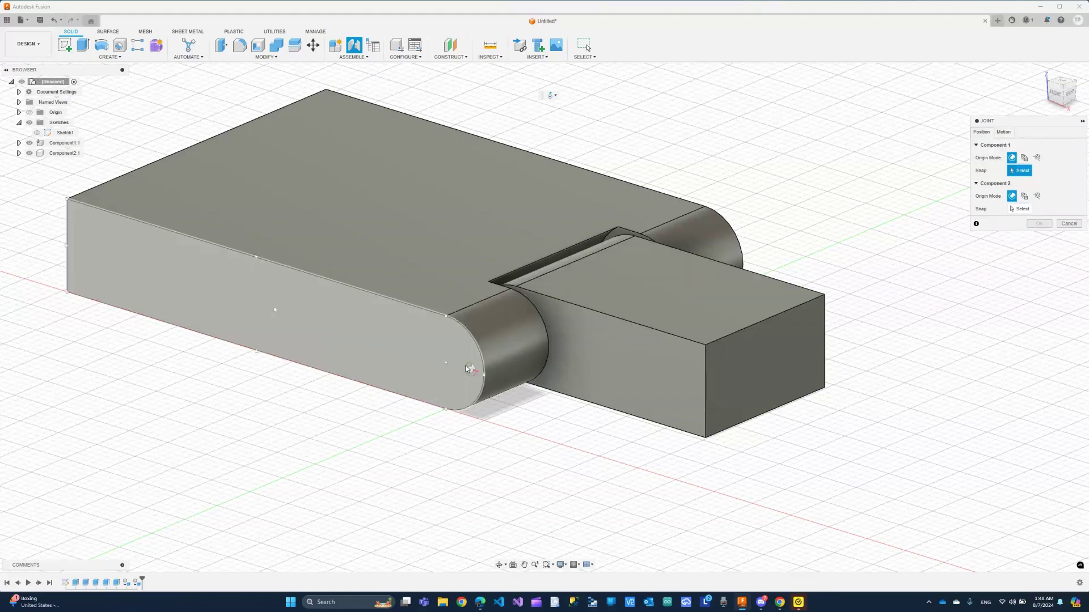
{"action": "scroll", "coordinate": [446, 365], "scroll_direction": "up", "scroll_amount": 3}
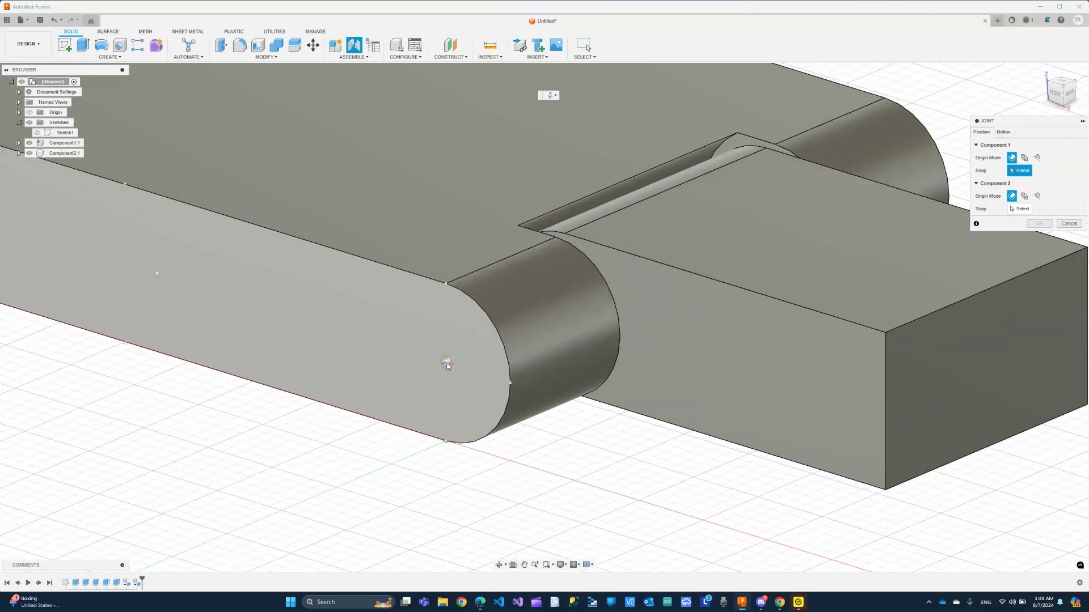
{"action": "left_click", "coordinate": [447, 364]}
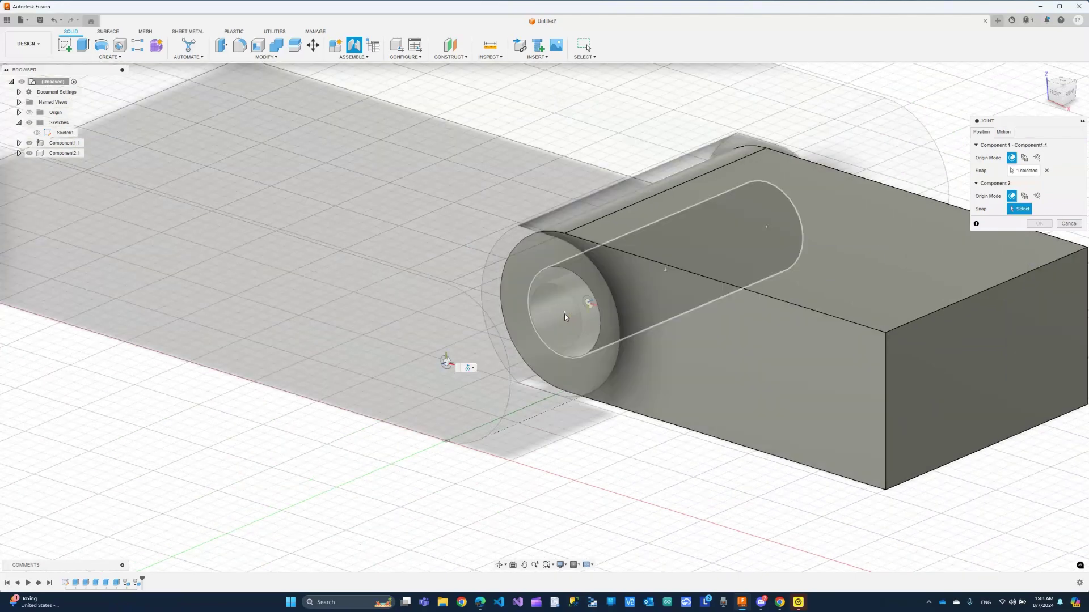
{"action": "left_click", "coordinate": [565, 316]}
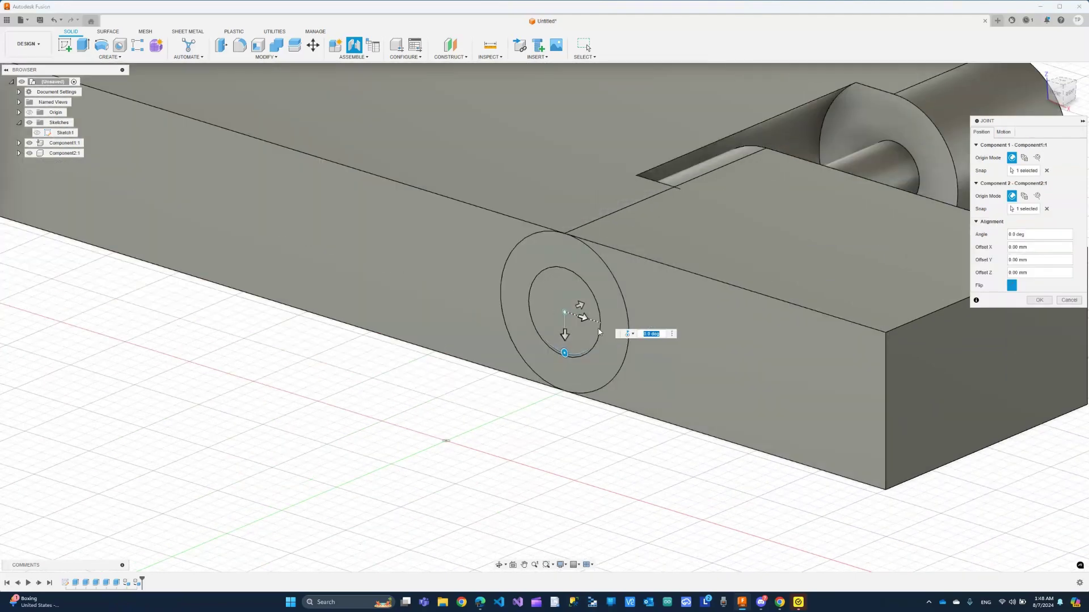
{"action": "scroll", "coordinate": [599, 332], "scroll_direction": "down", "scroll_amount": 5}
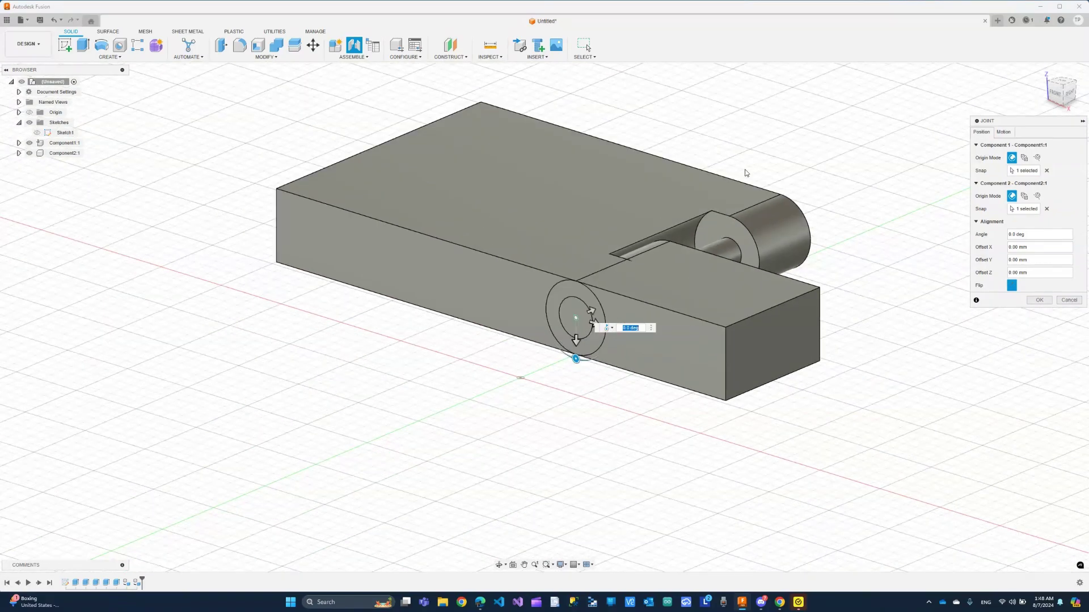
{"action": "scroll", "coordinate": [746, 173], "scroll_direction": "up", "scroll_amount": 2}
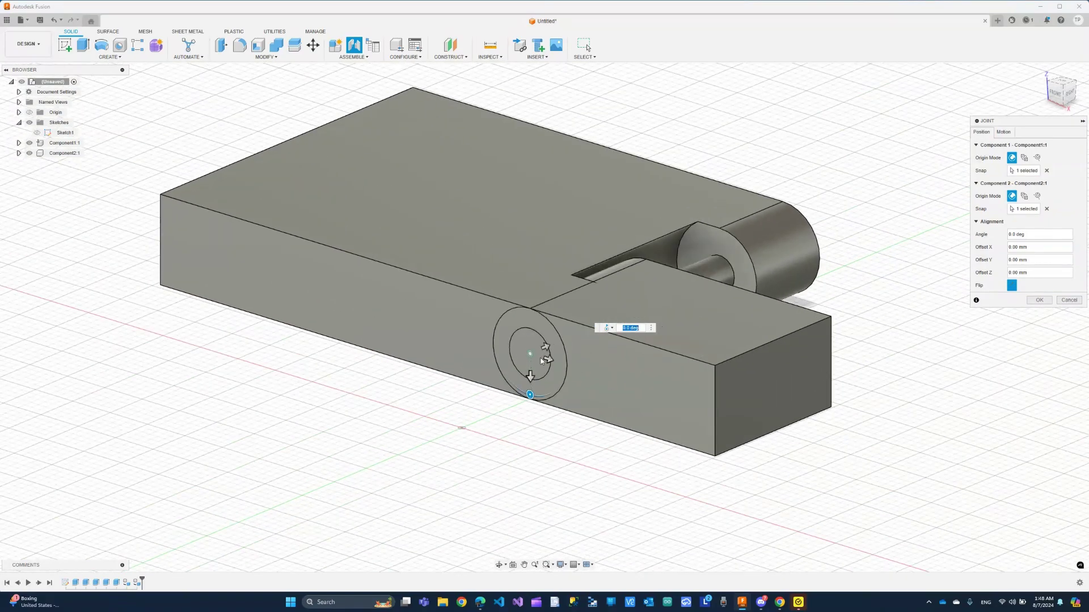
{"action": "left_click_drag", "start_coordinate": [545, 347], "coordinate": [475, 367]}
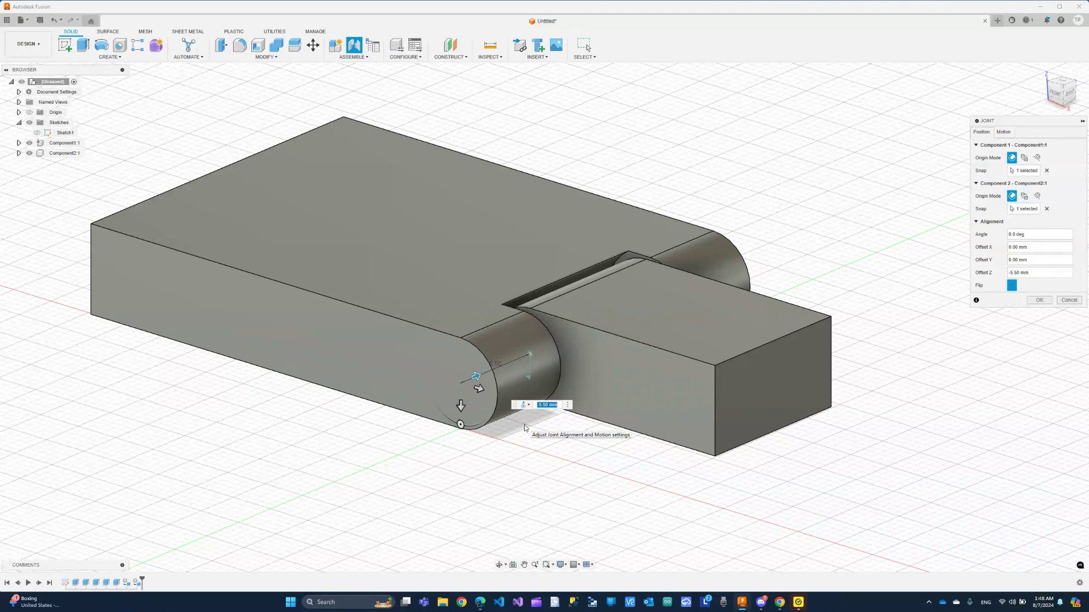
{"action": "left_click", "coordinate": [460, 426]}
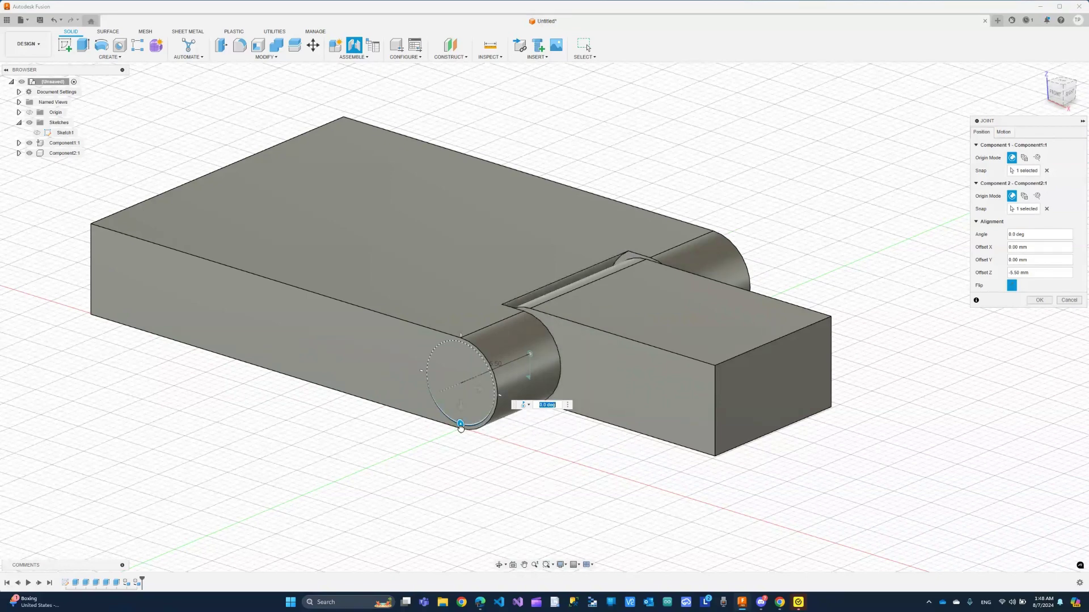
{"action": "mouse_move", "coordinate": [460, 428]}
{"action": "left_mouse_down"}
{"action": "mouse_move", "coordinate": [471, 429]}
{"action": "mouse_move", "coordinate": [441, 410]}
{"action": "mouse_move", "coordinate": [466, 455]}
{"action": "mouse_move", "coordinate": [448, 437]}
{"action": "left_mouse_up"}
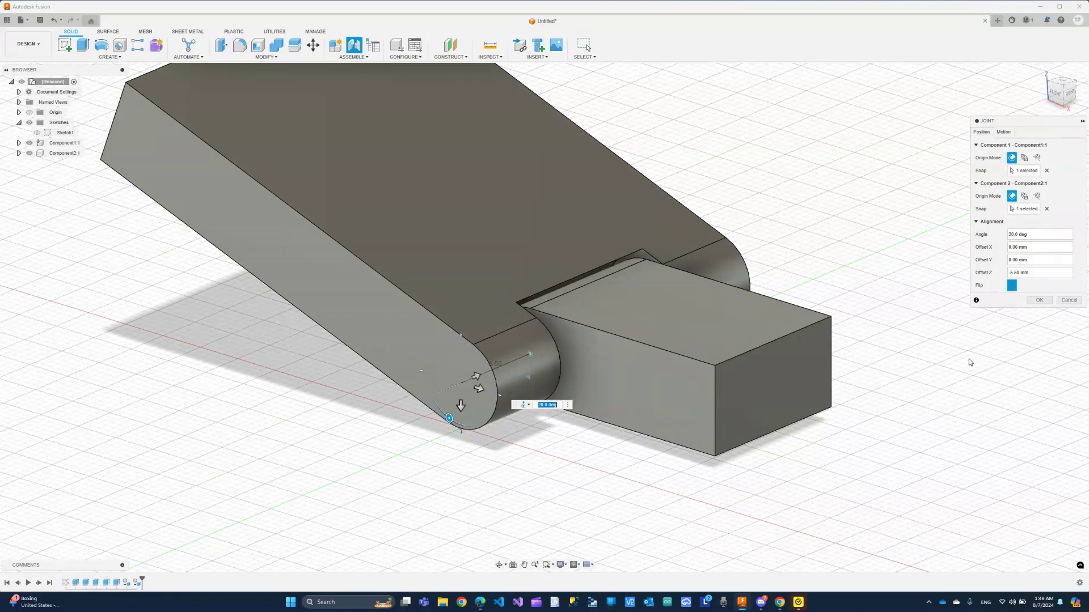
{"action": "left_click", "coordinate": [1069, 300]}
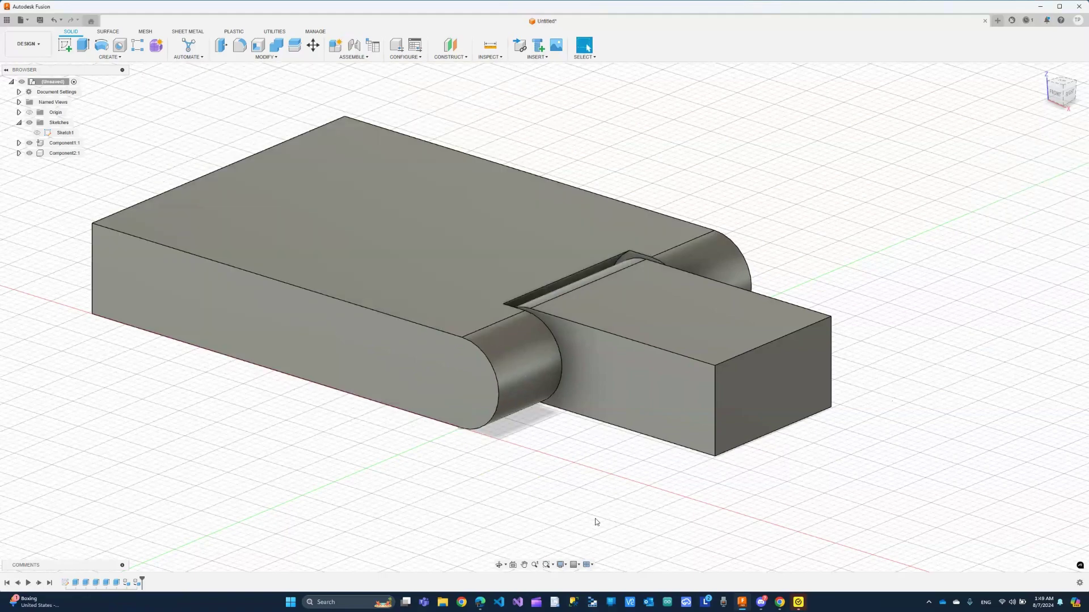
{"action": "left_click", "coordinate": [500, 564]}
{"action": "mouse_move", "coordinate": [666, 519]}
{"action": "left_mouse_down"}
{"action": "mouse_move", "coordinate": [585, 528]}
{"action": "mouse_move", "coordinate": [651, 522]}
{"action": "left_mouse_up"}
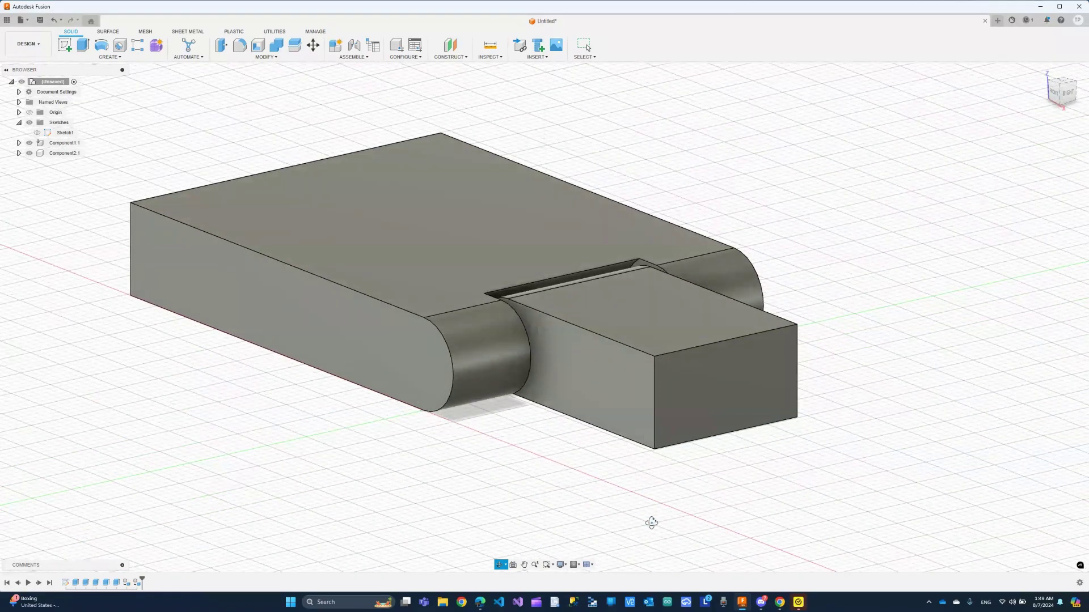